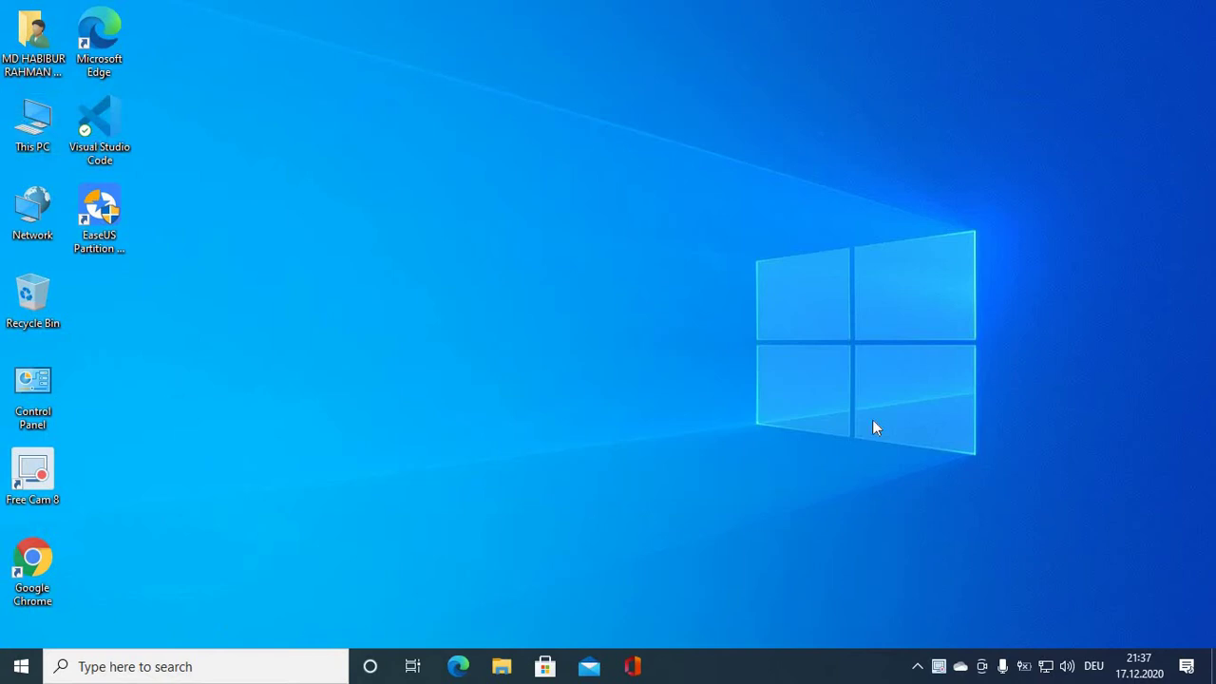
Open This PC full-screen and look over the Local Disk (C:) and Study+Class+Local (D:) drives.
{"action": "key", "text": "super+e"}
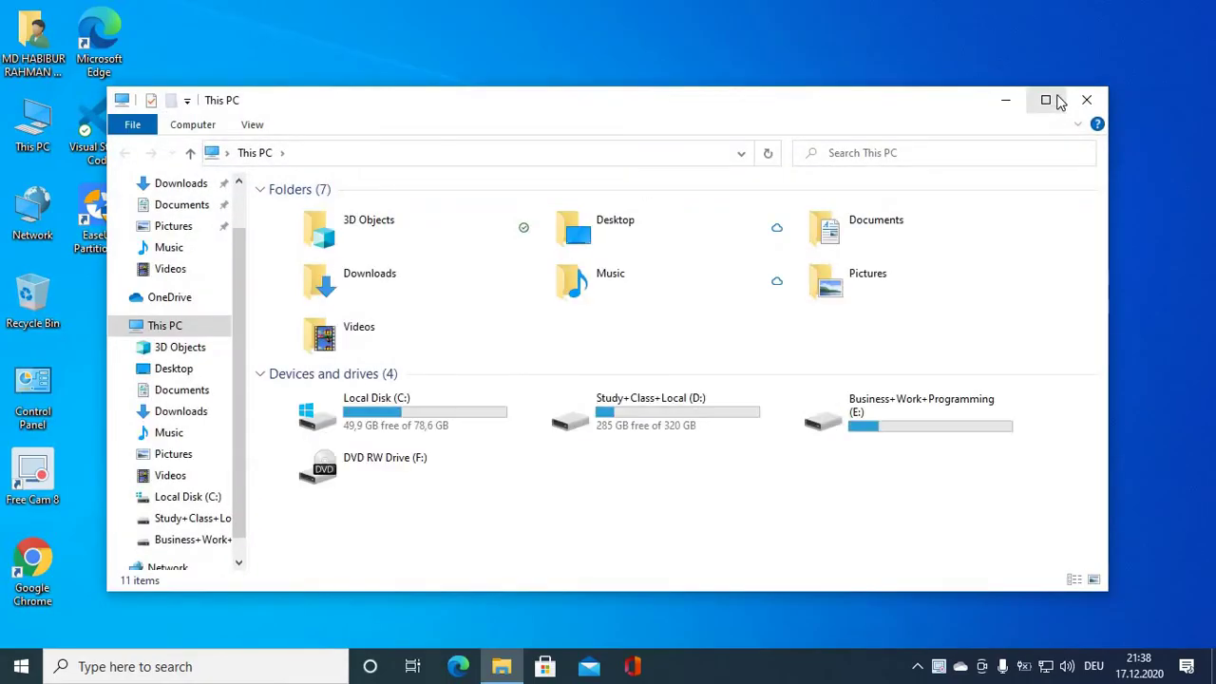
{"action": "left_click", "coordinate": [1045, 101]}
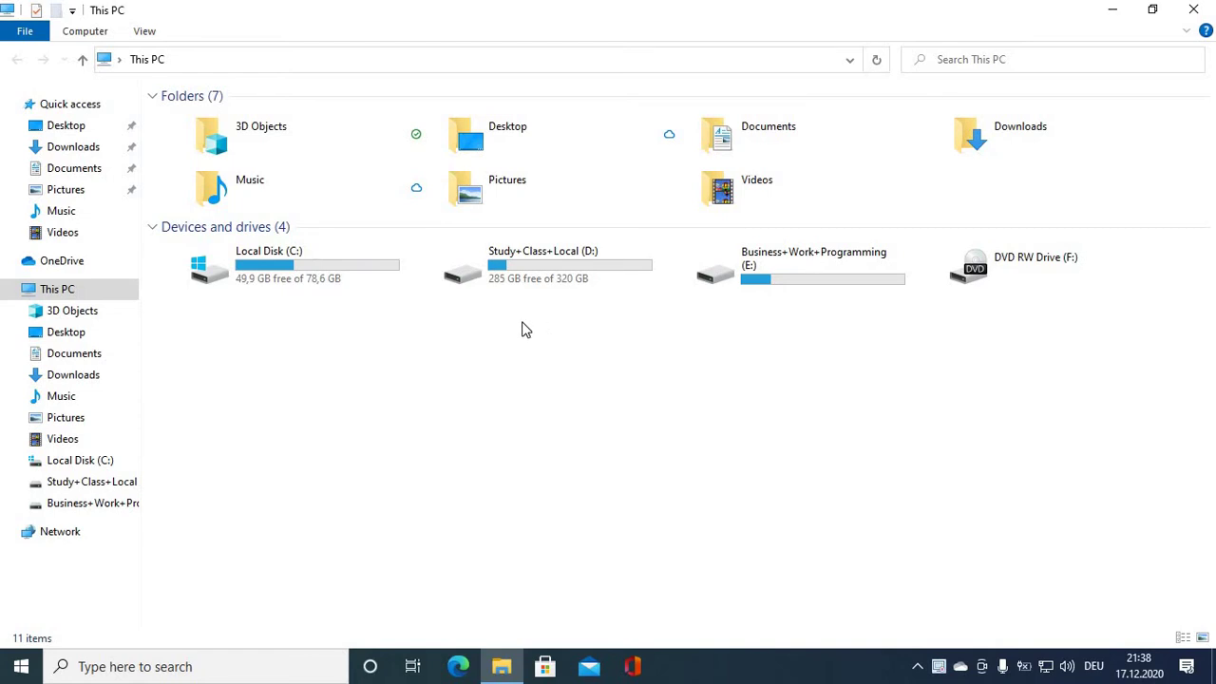
{"action": "left_click", "coordinate": [305, 283]}
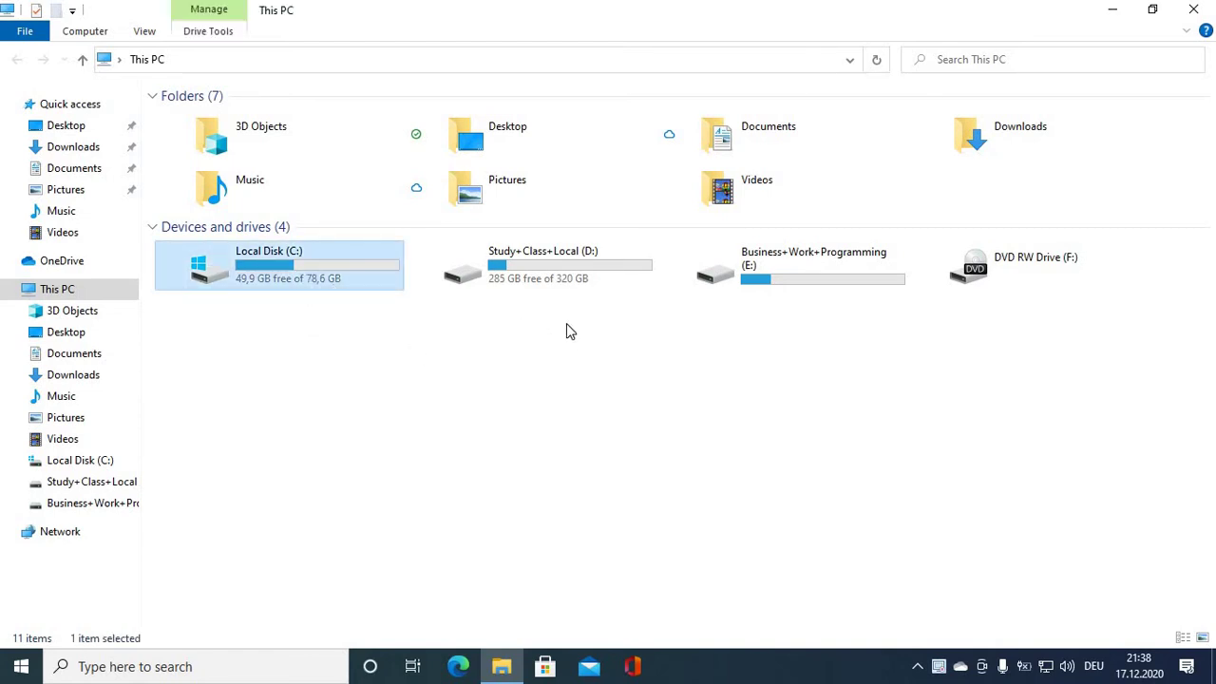
{"action": "left_click", "coordinate": [567, 283]}
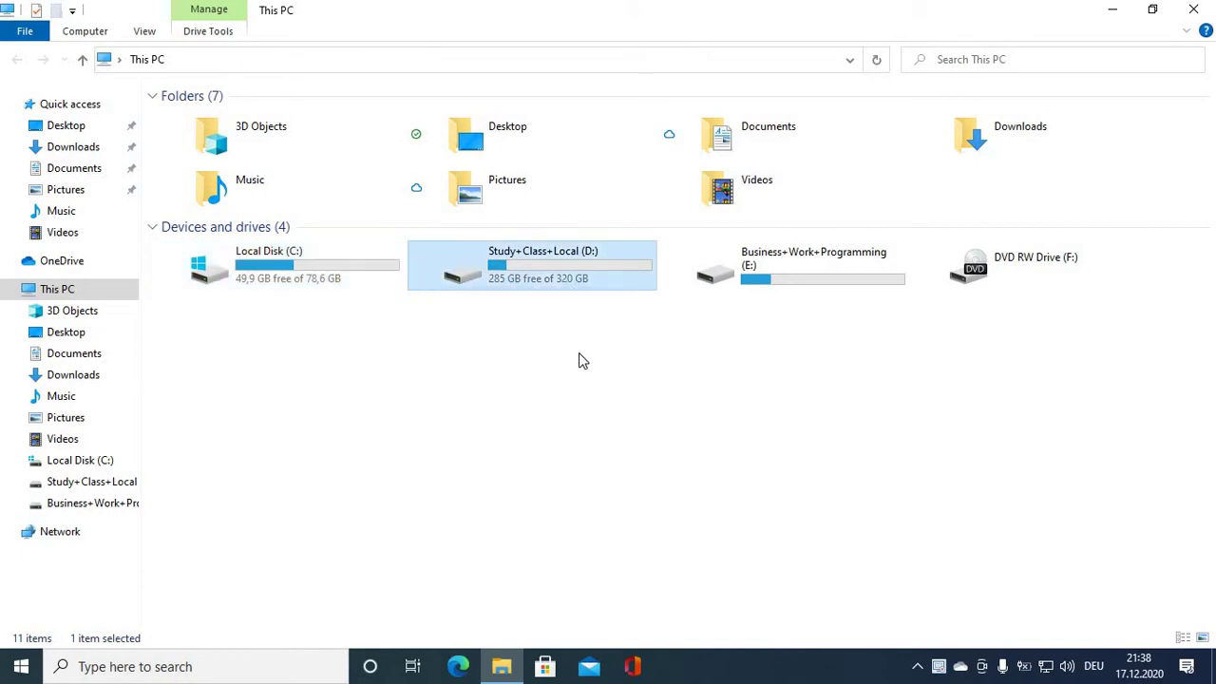
{"action": "left_click", "coordinate": [250, 289]}
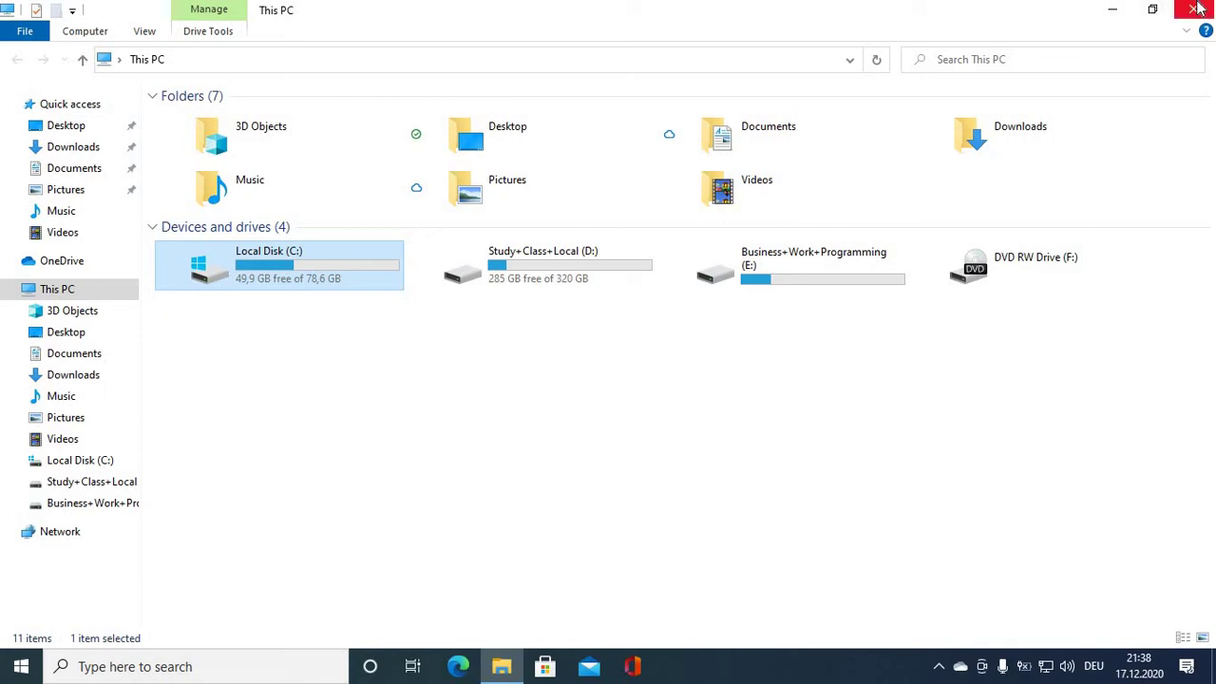
{"action": "key", "text": "super+d"}
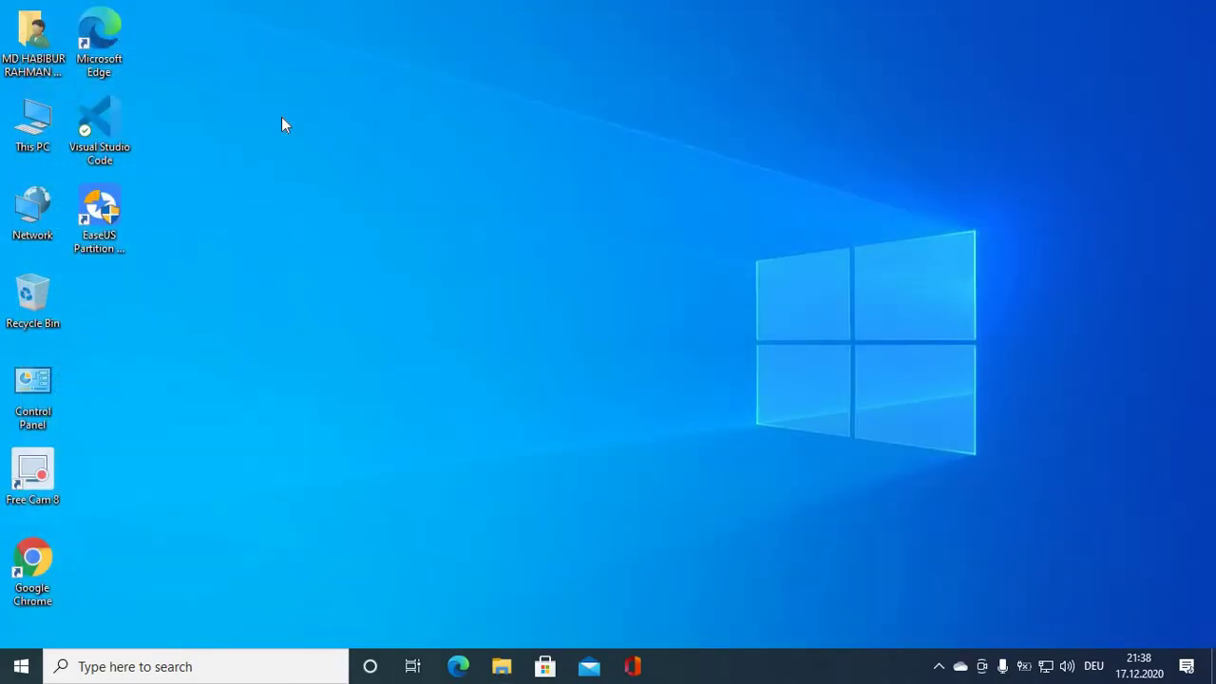
Open Disk Management in Computer Management from This PC and maximize the window.
{"action": "right_click", "coordinate": [47, 145]}
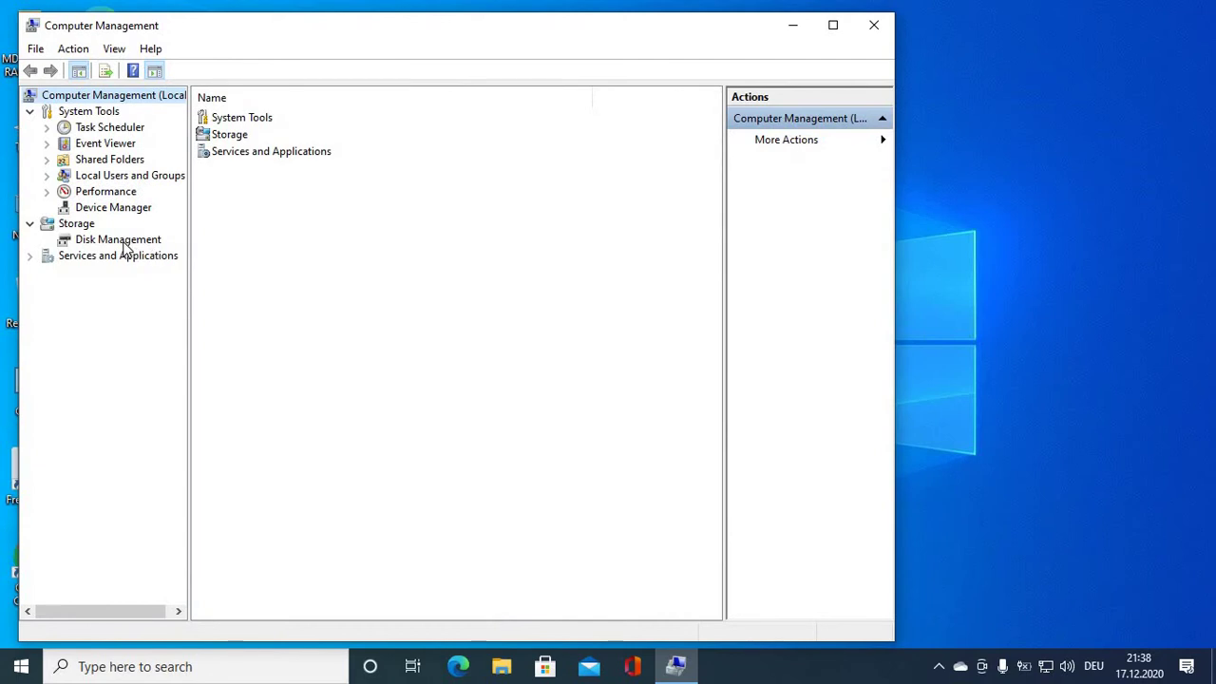
{"action": "left_click", "coordinate": [118, 240]}
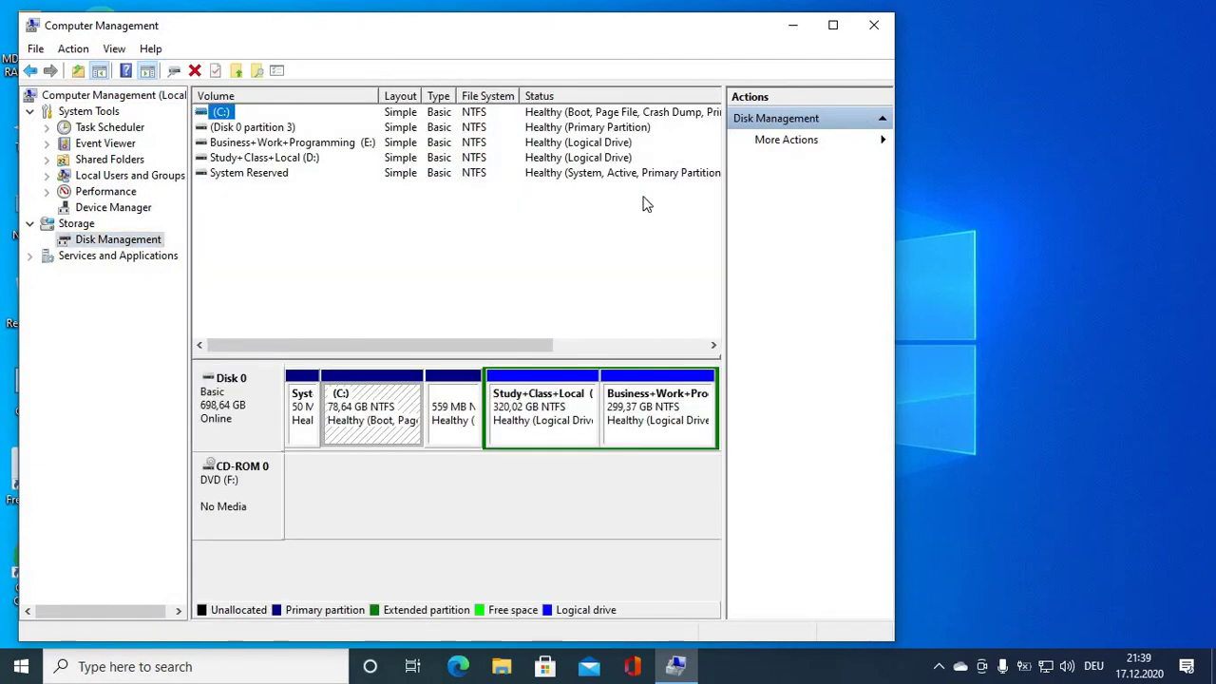
{"action": "left_click", "coordinate": [833, 23]}
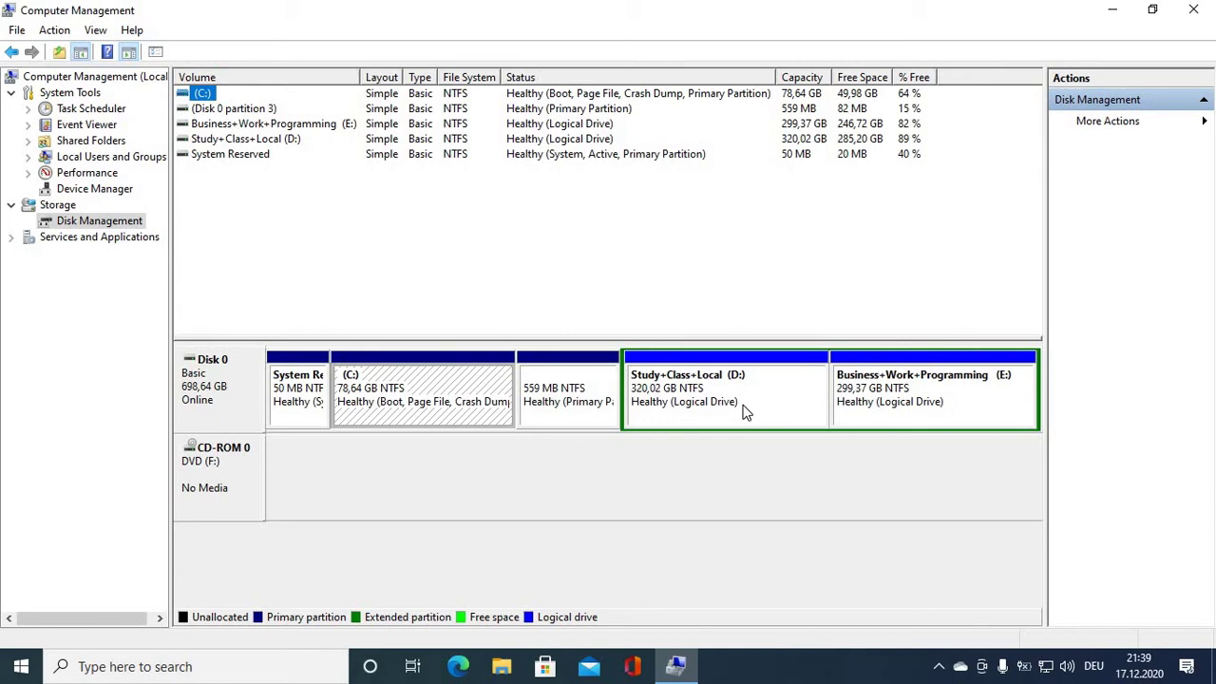
Start Shrink Volume on D: and clear the suggested 253672 MB shrink amount.
{"action": "right_click", "coordinate": [746, 412]}
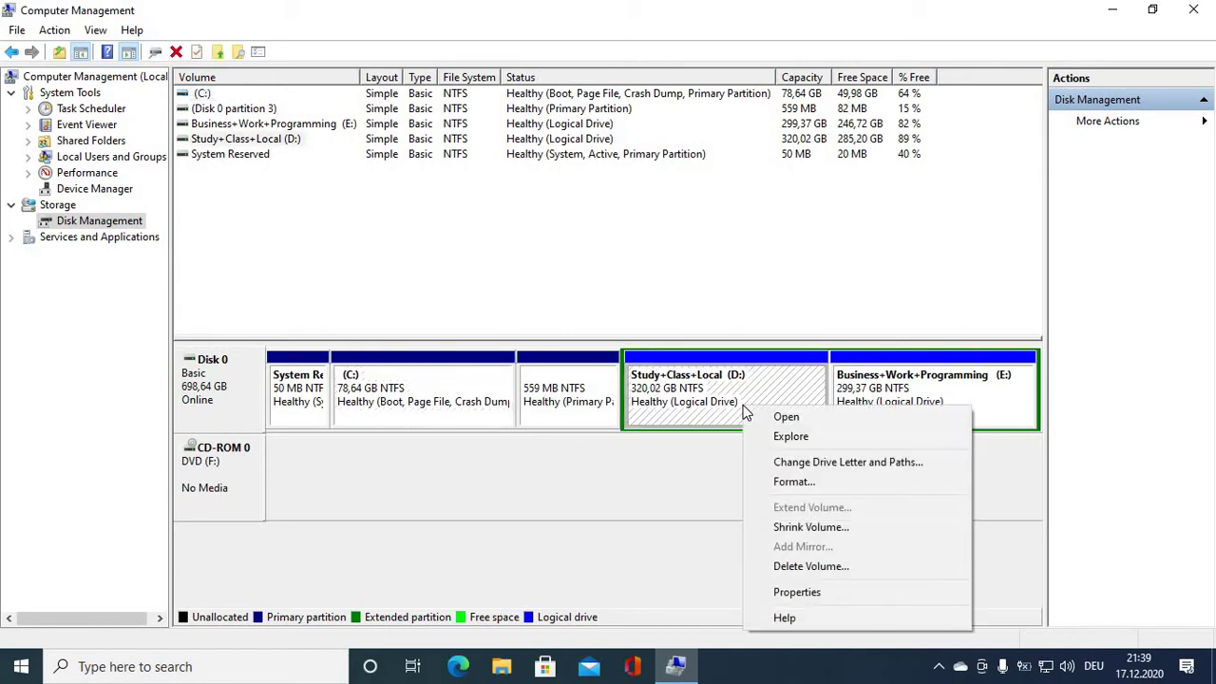
{"action": "left_click", "coordinate": [821, 530]}
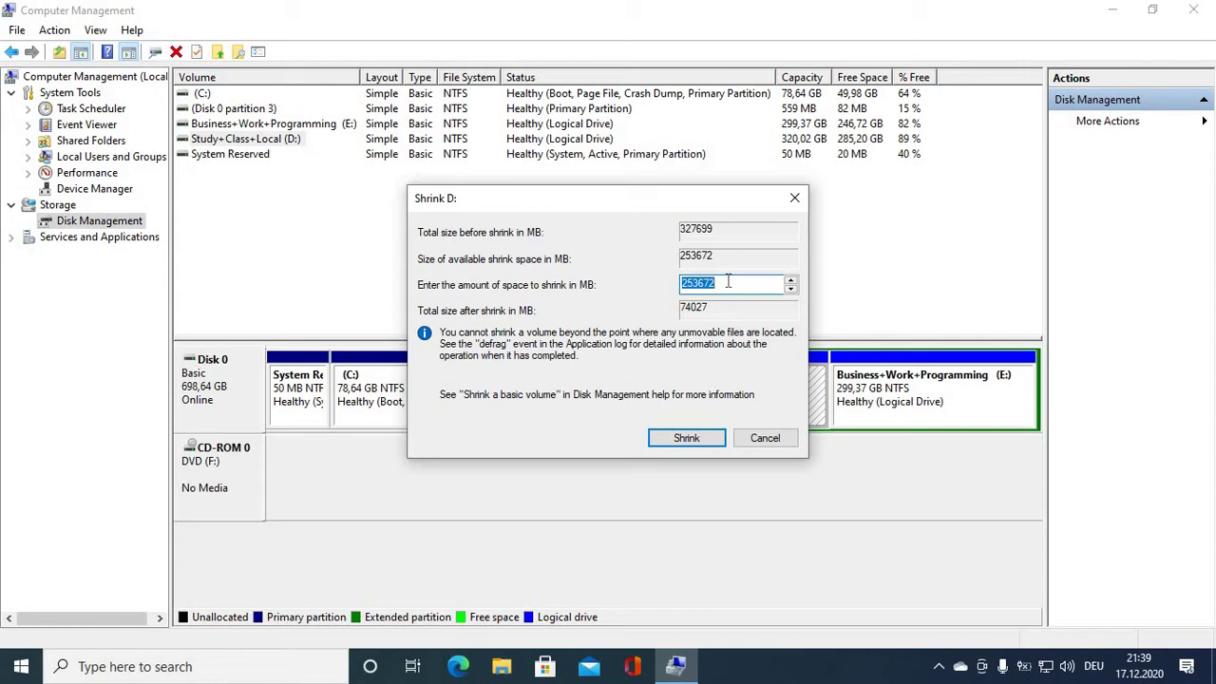
{"action": "key", "text": "BackSpace"}
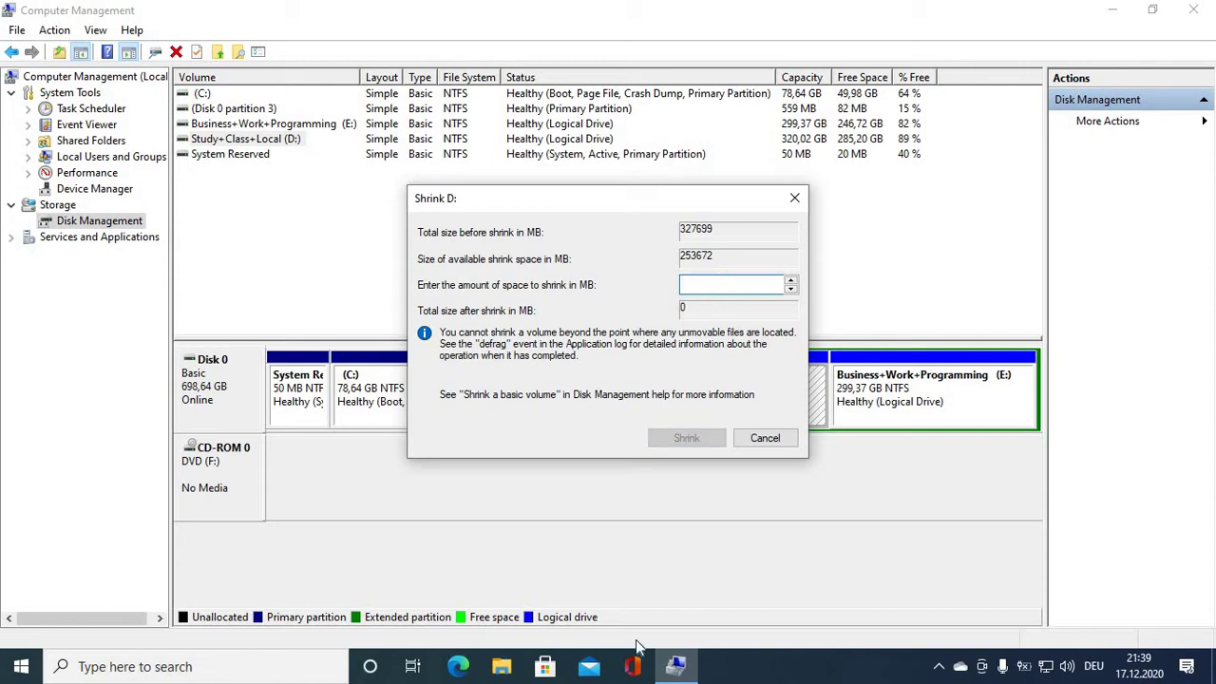
{"action": "left_click", "coordinate": [21, 666]}
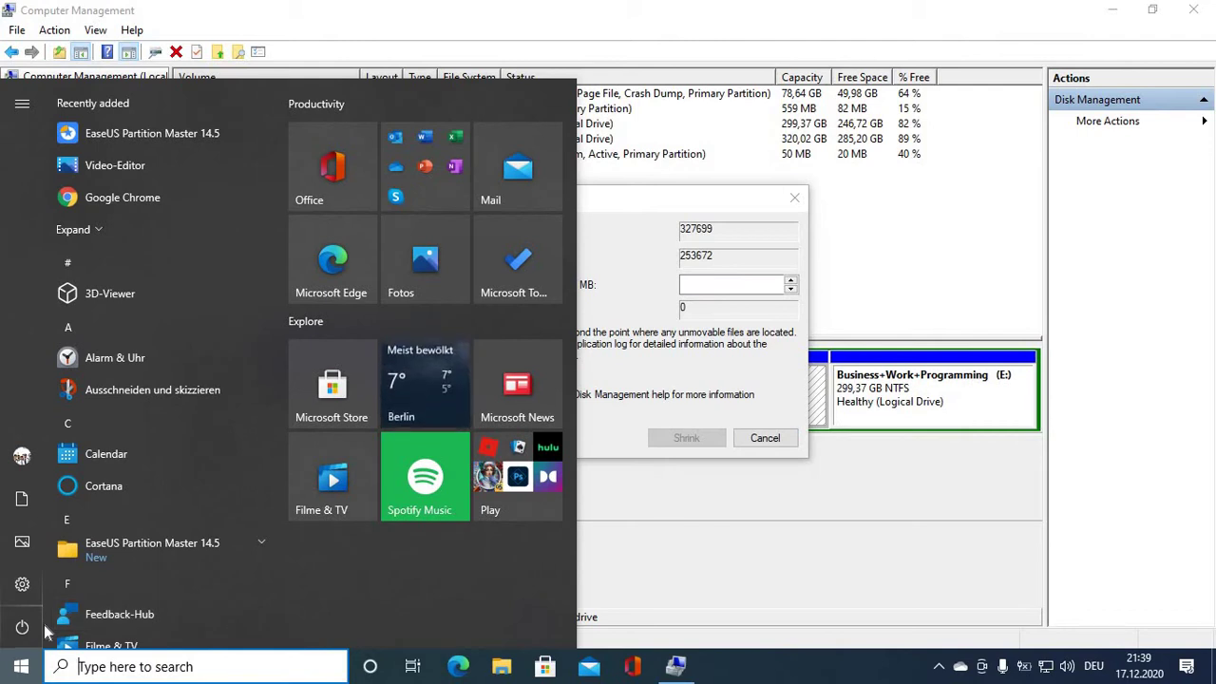
Launch the Rechner calculator and compute 1024 × 20 = 20480, 20 GB in MB.
{"action": "type", "text": "ca"}
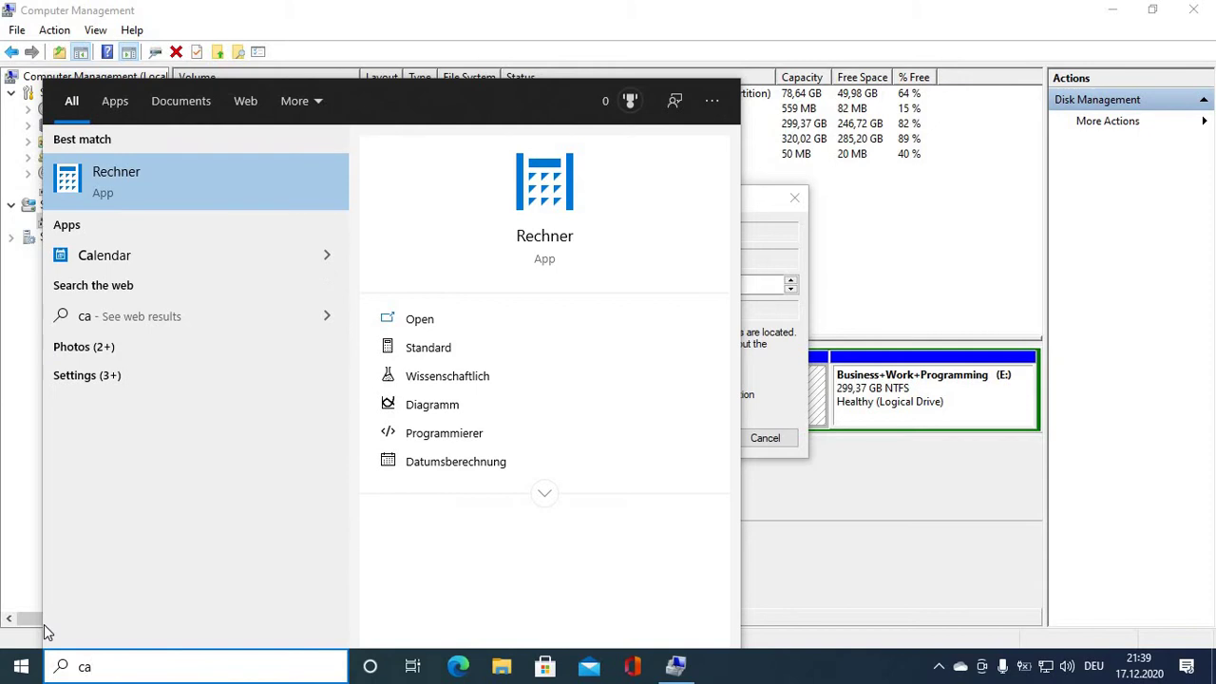
{"action": "key", "text": "Return"}
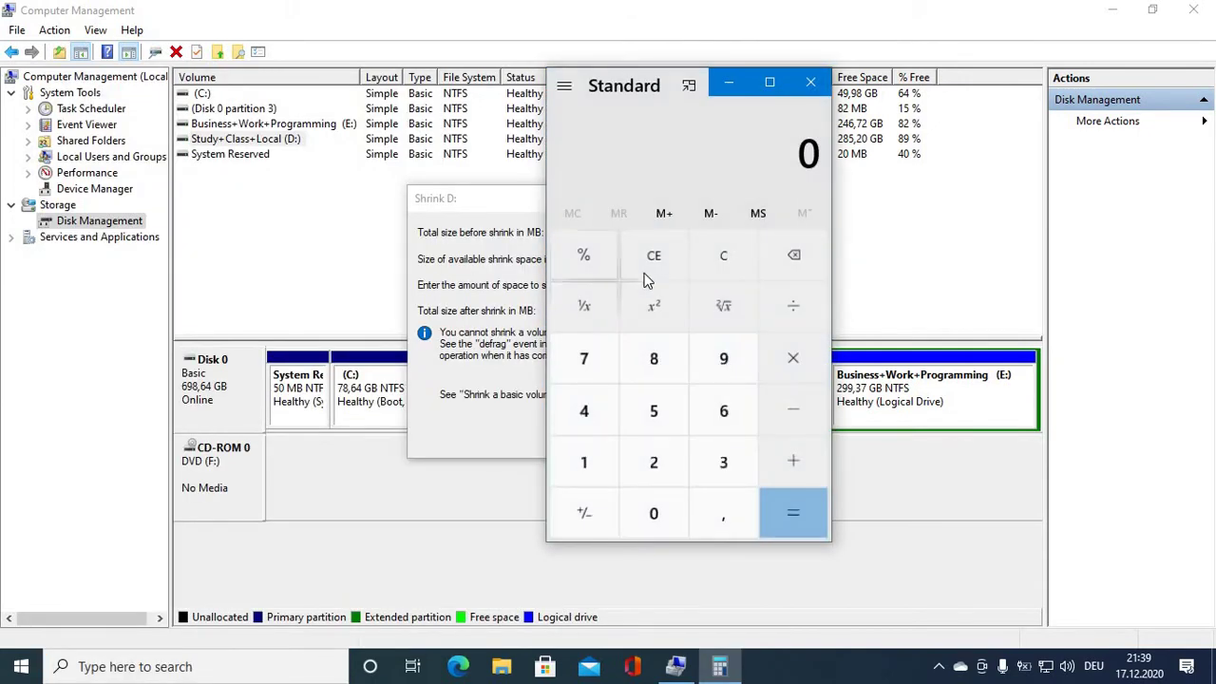
{"action": "left_click", "coordinate": [587, 472]}
{"action": "left_click", "coordinate": [653, 515]}
{"action": "left_click", "coordinate": [664, 467]}
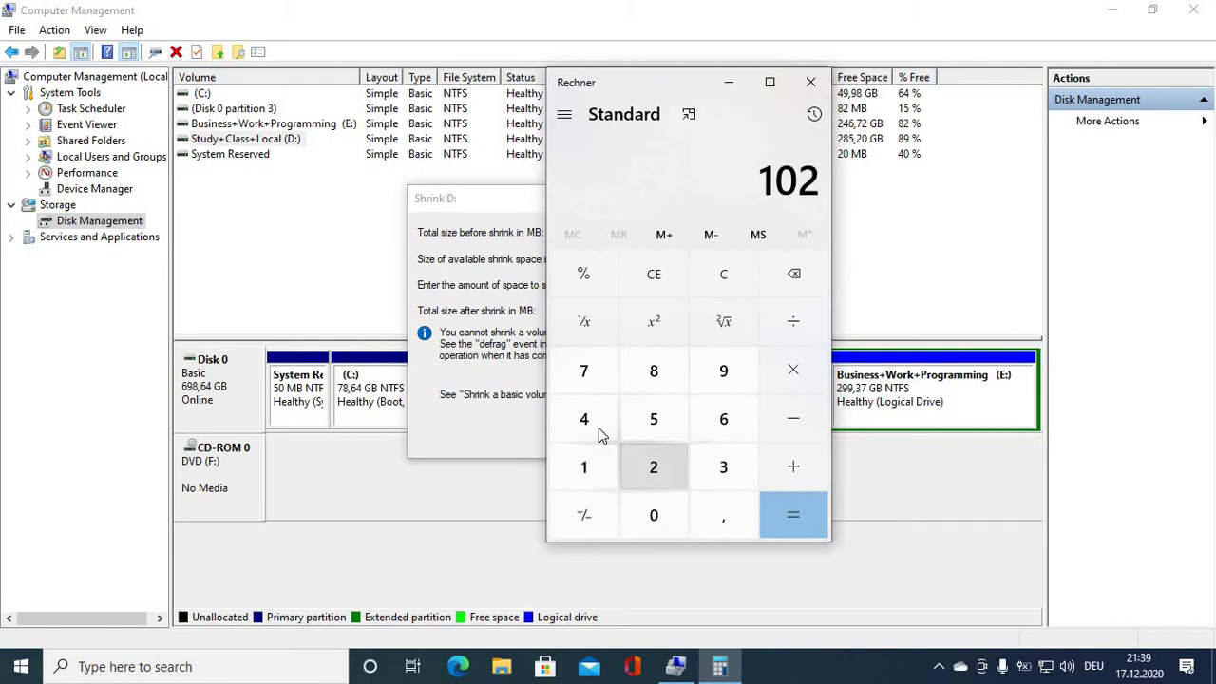
{"action": "left_click", "coordinate": [593, 426]}
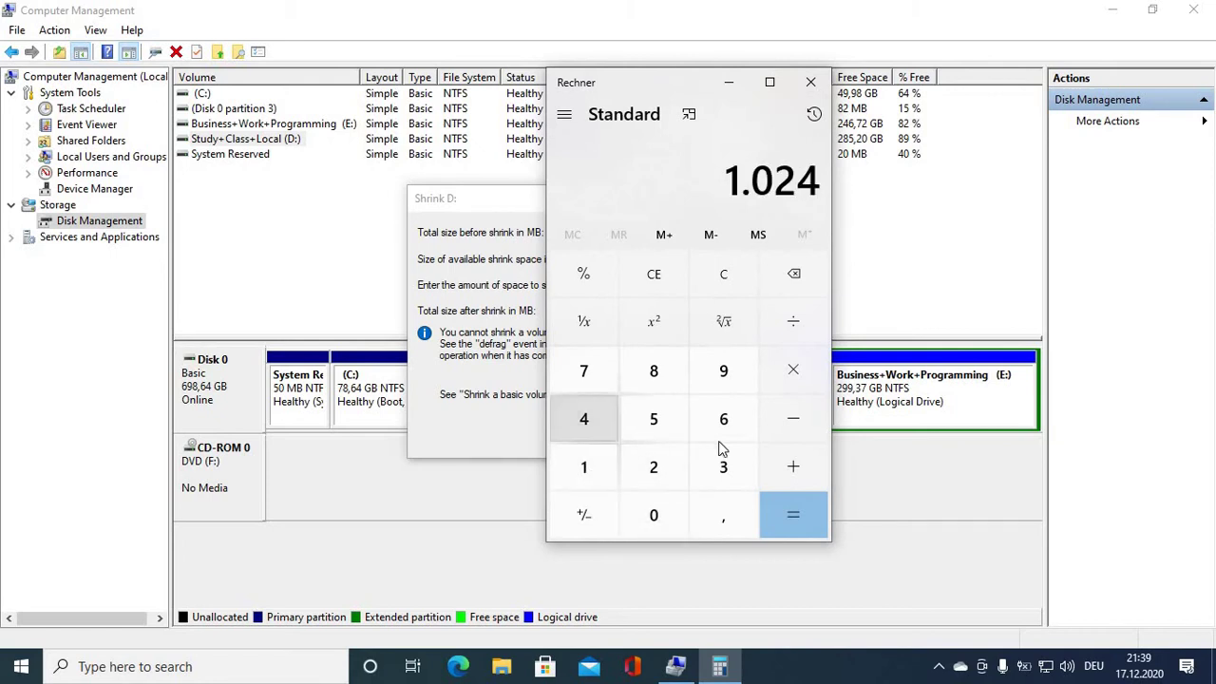
{"action": "left_click", "coordinate": [796, 368]}
{"action": "left_click", "coordinate": [653, 465]}
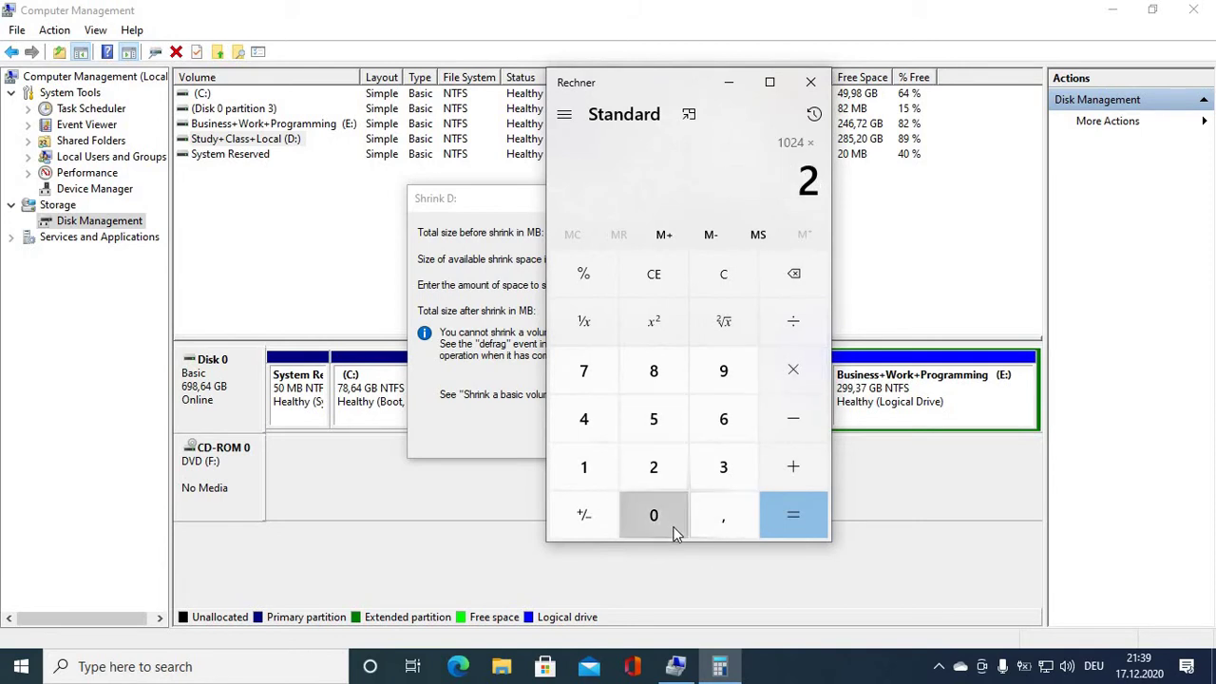
{"action": "left_click", "coordinate": [674, 533]}
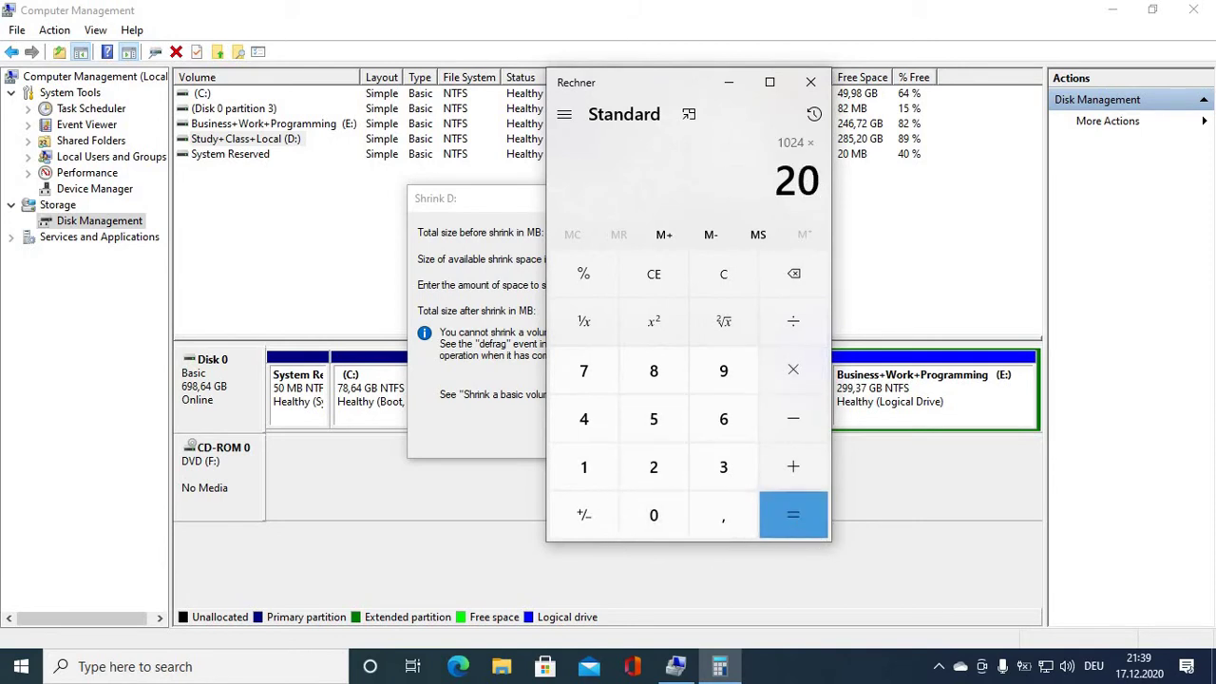
{"action": "left_click", "coordinate": [793, 513]}
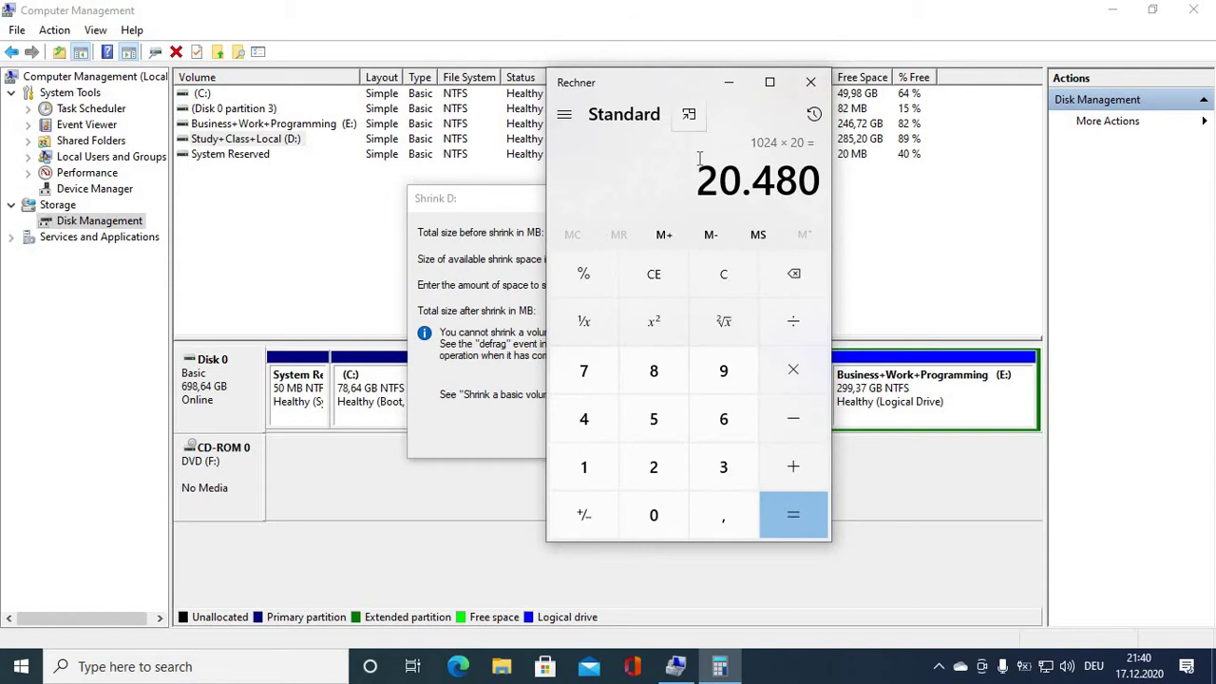
Shrink D: by 20480 MB, leaving 20,00 GB of free space beside it.
{"action": "left_click", "coordinate": [728, 86]}
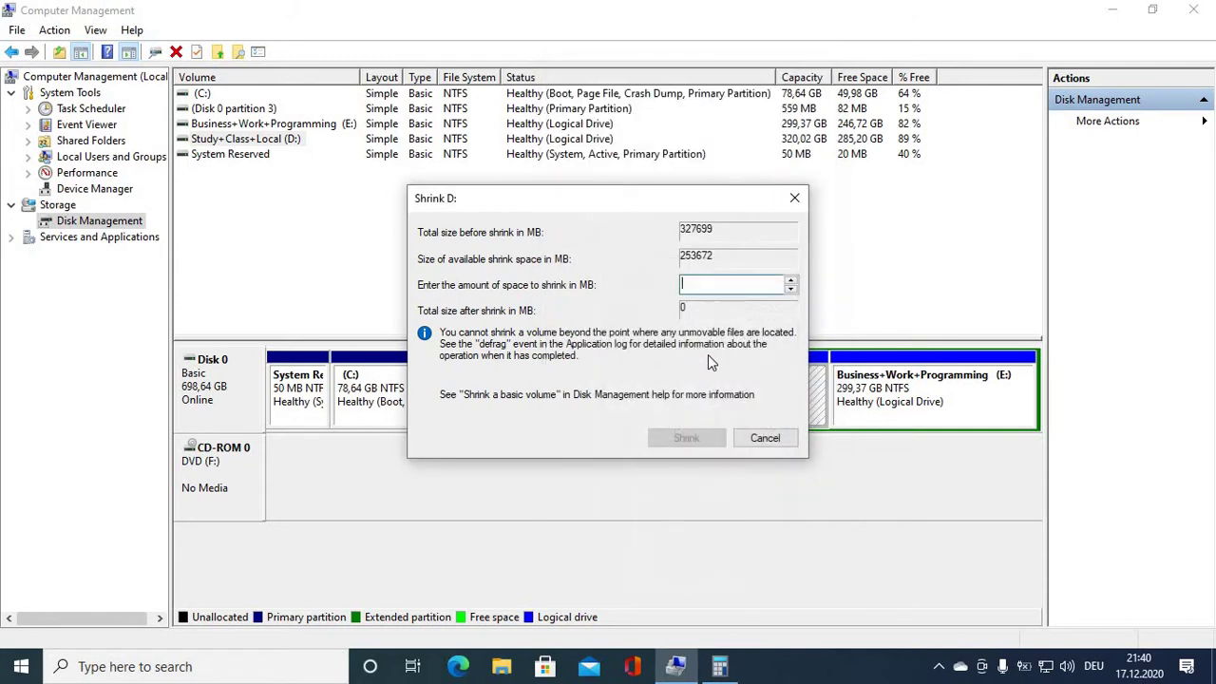
{"action": "type", "text": "20"}
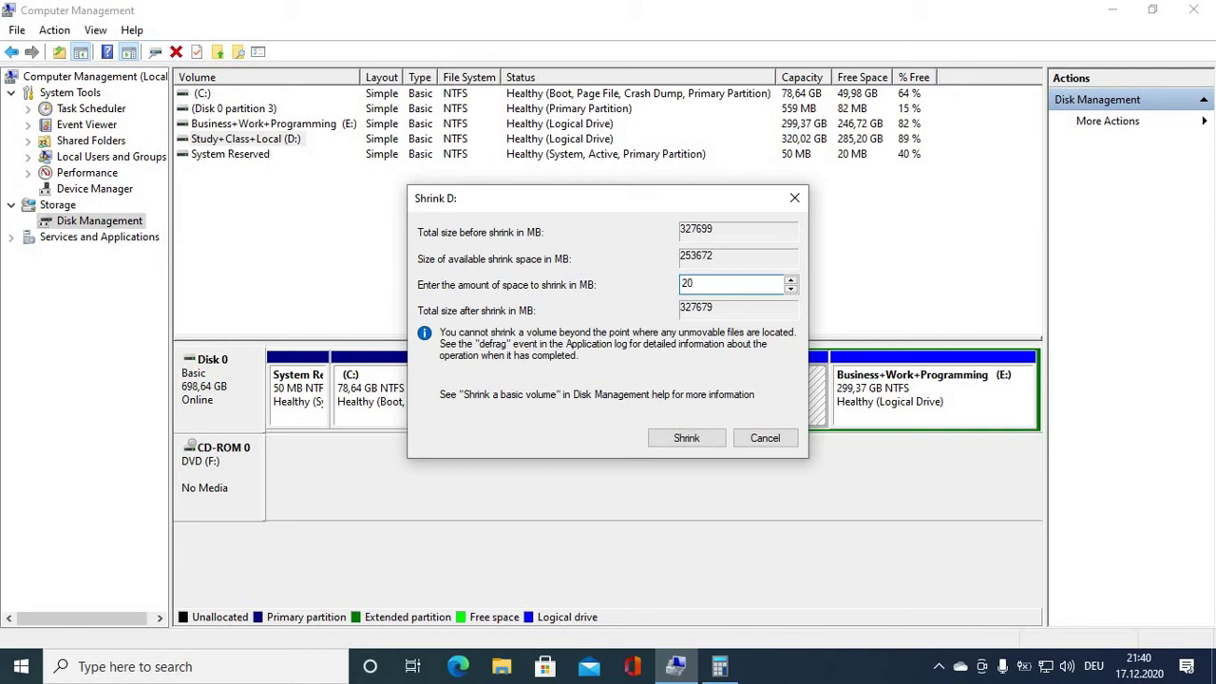
{"action": "type", "text": "480"}
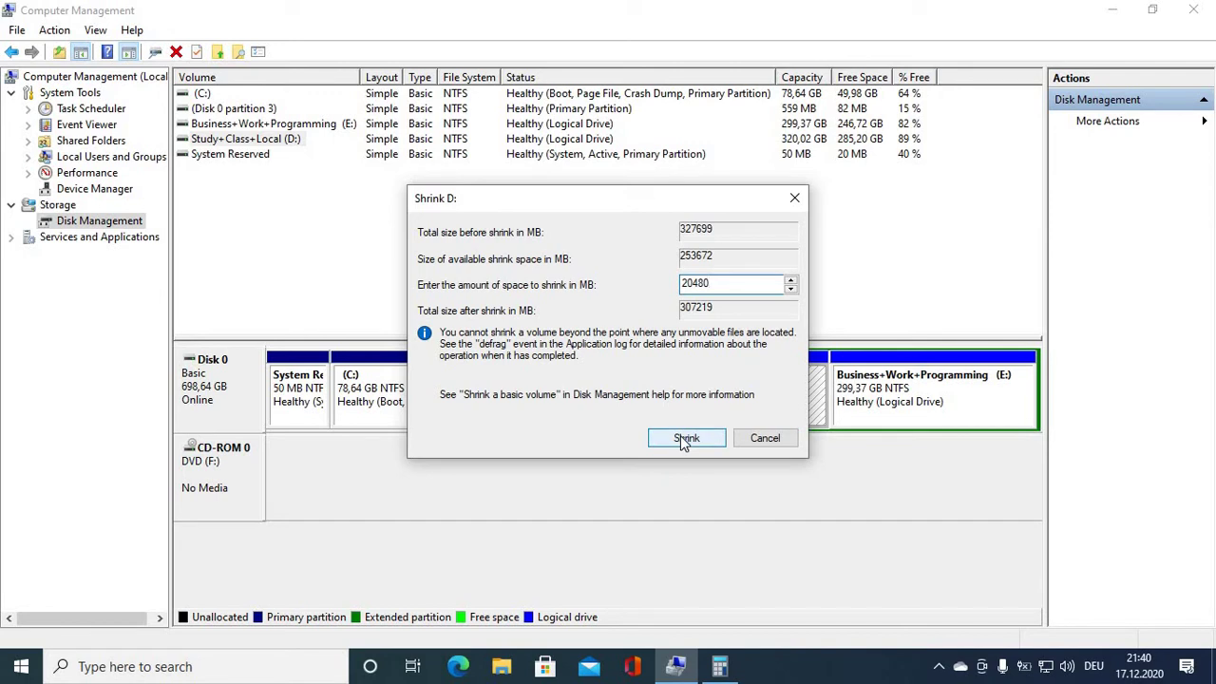
{"action": "left_click", "coordinate": [686, 439]}
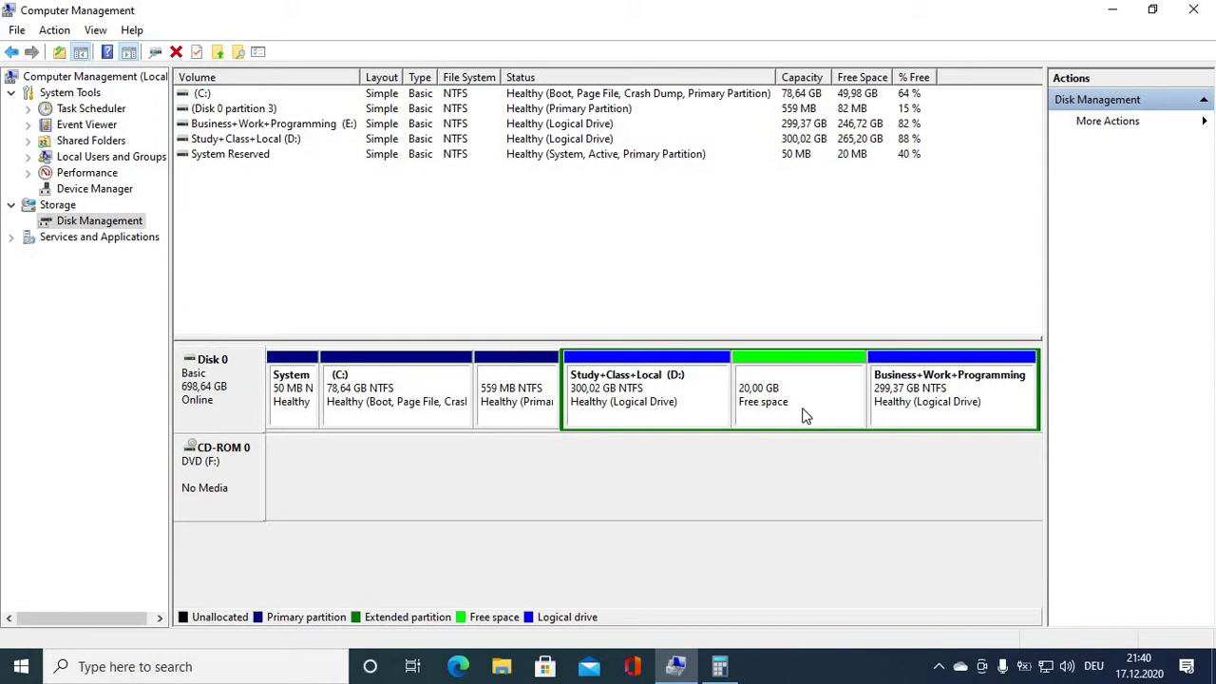
{"action": "left_click", "coordinate": [719, 418]}
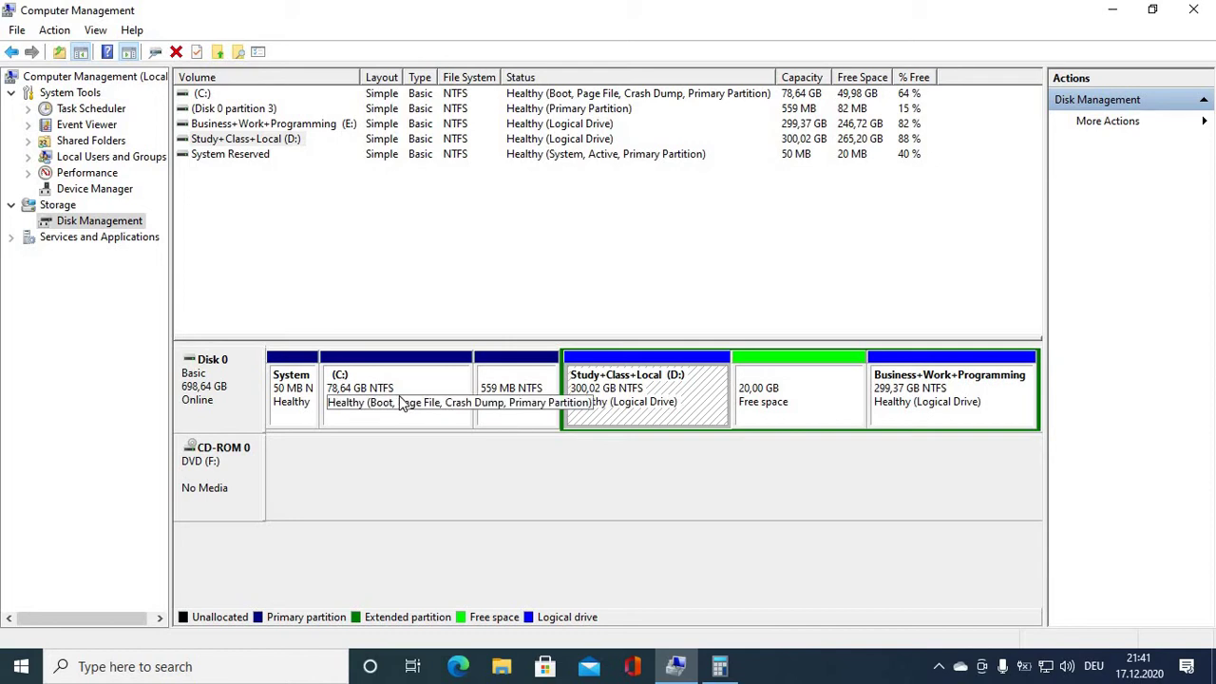
{"action": "right_click", "coordinate": [687, 395]}
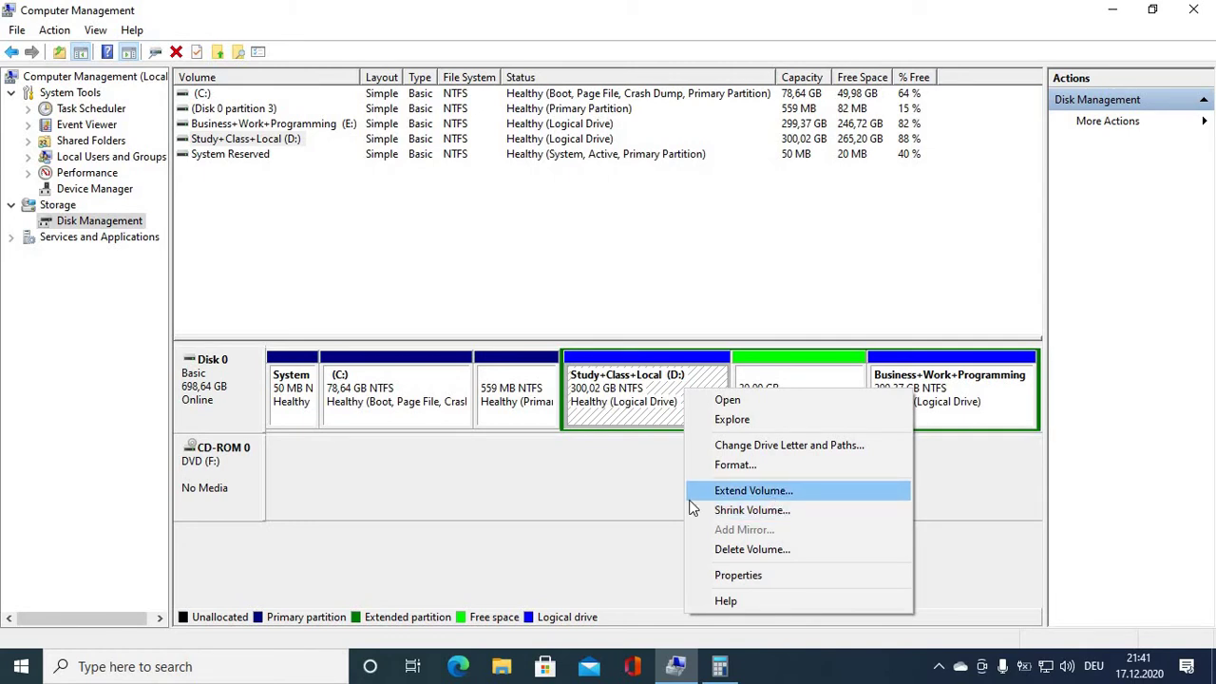
{"action": "left_click", "coordinate": [399, 382]}
{"action": "right_click", "coordinate": [399, 383]}
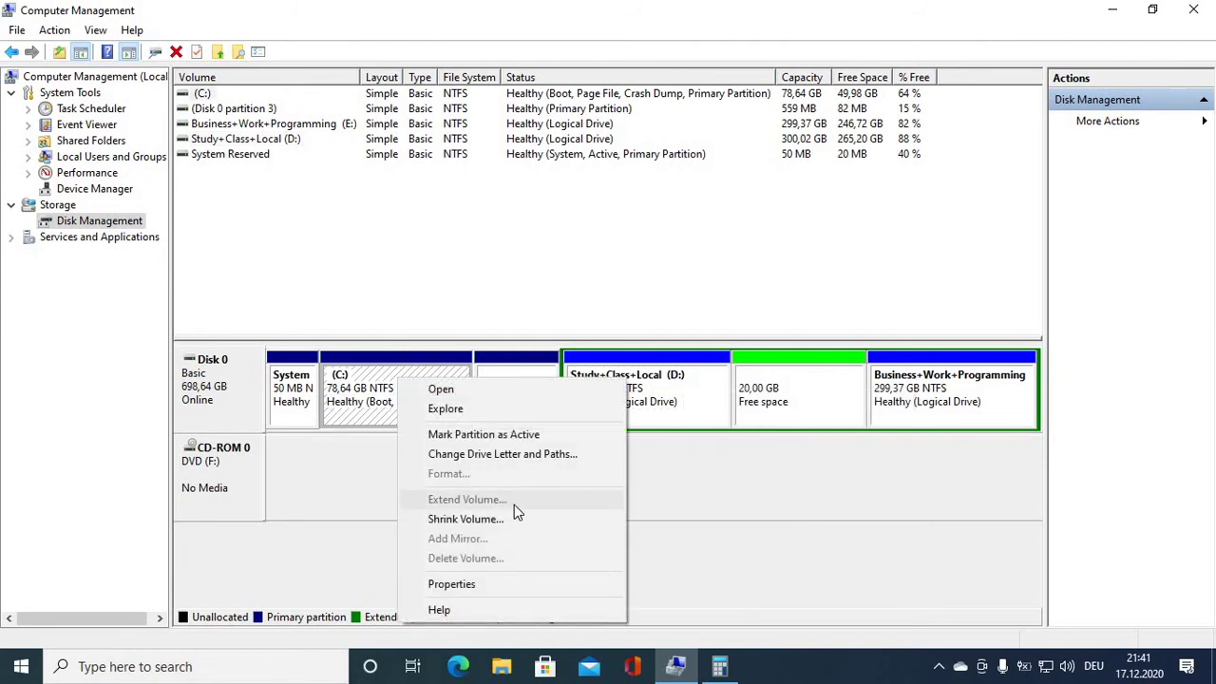
{"action": "key", "text": "Escape"}
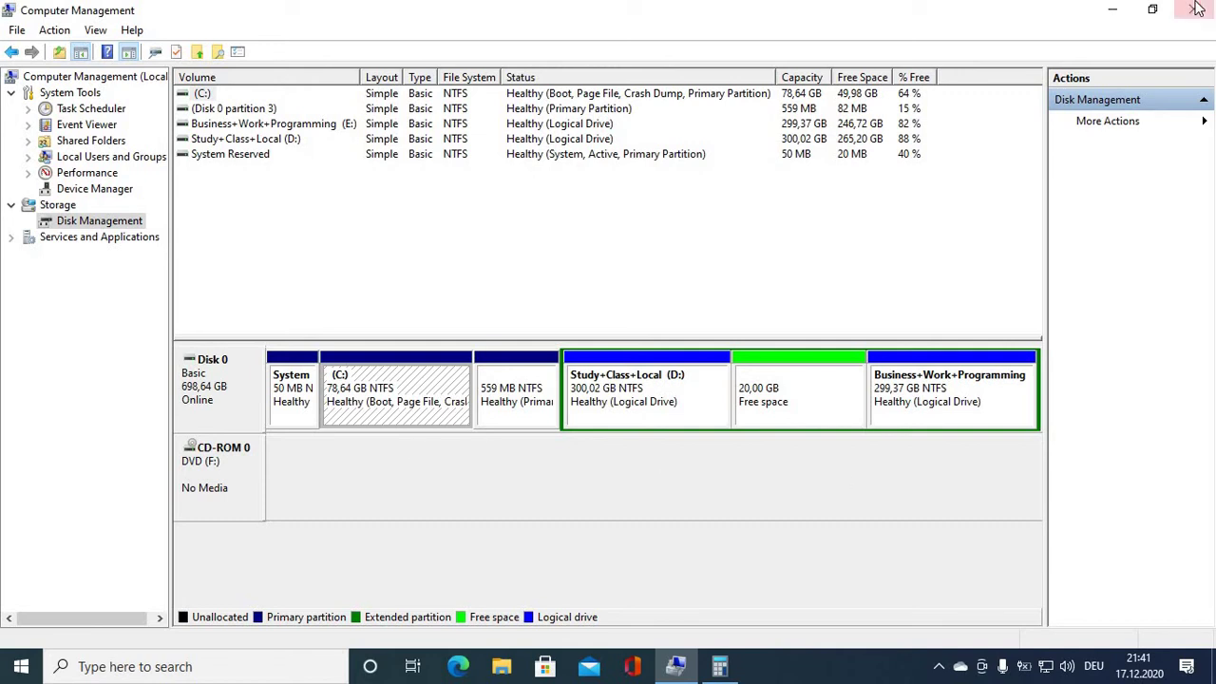
Minimize Computer Management and launch EaseUS Partition Master from its desktop shortcut.
{"action": "left_click", "coordinate": [1121, 13]}
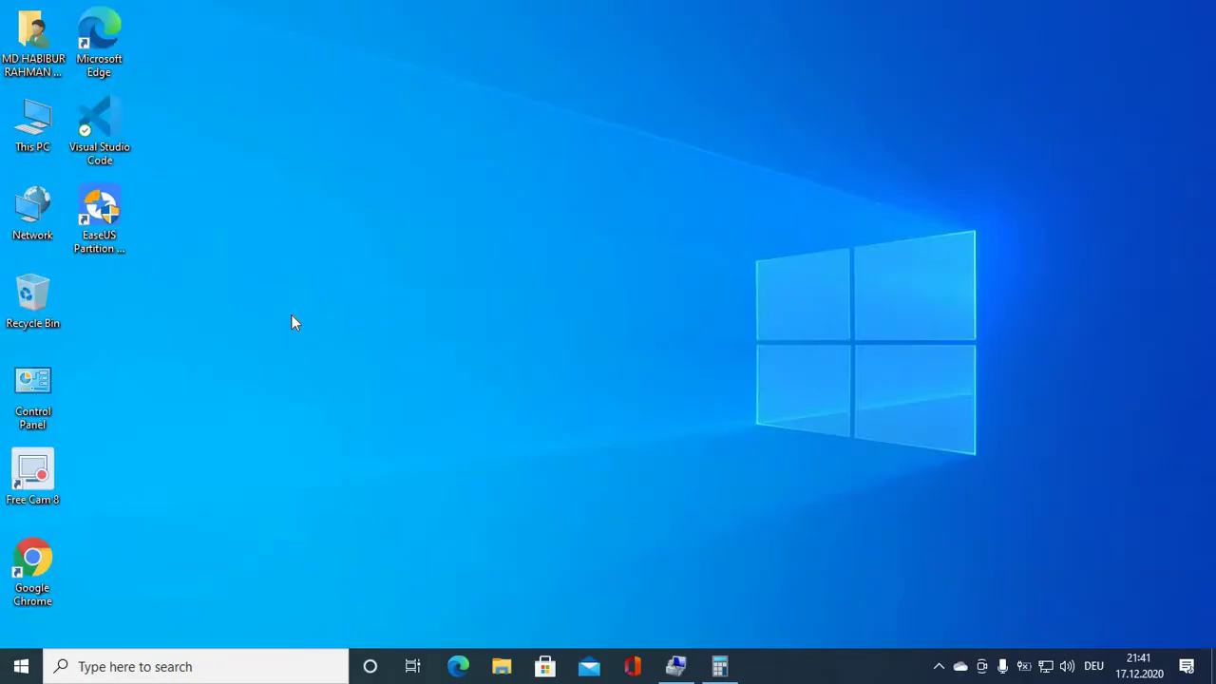
{"action": "left_click", "coordinate": [98, 221]}
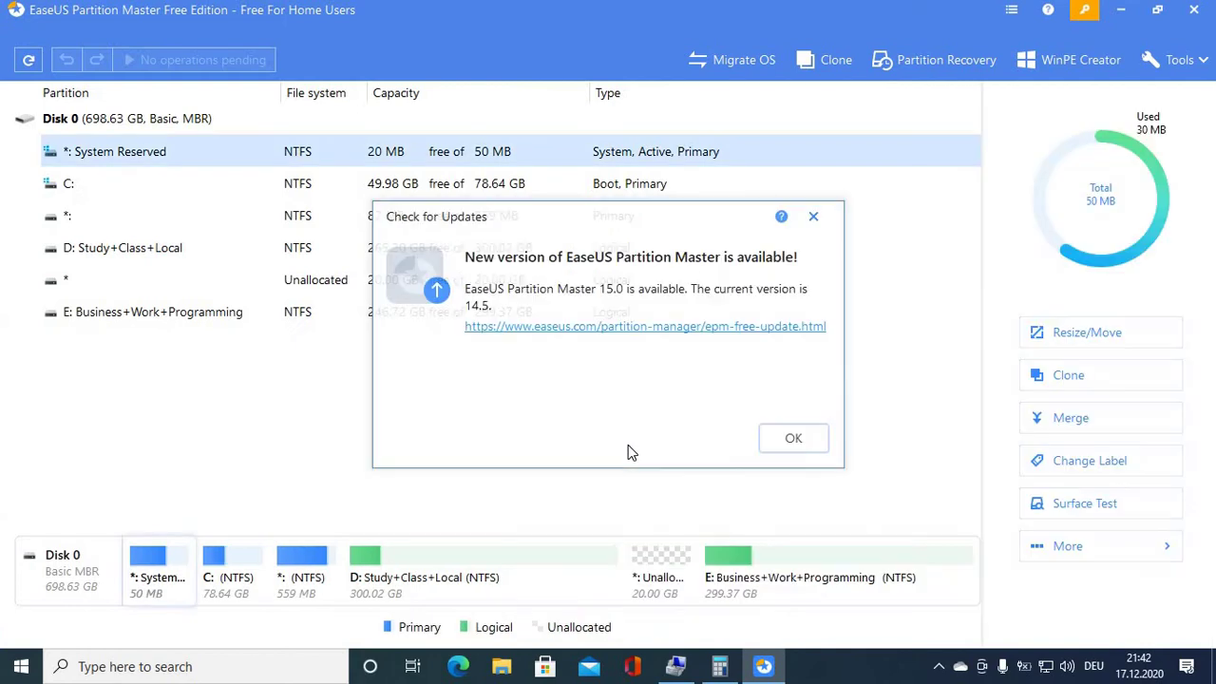
Dismiss the update notice and select the 20 GB unallocated block to inspect it.
{"action": "left_click", "coordinate": [803, 435]}
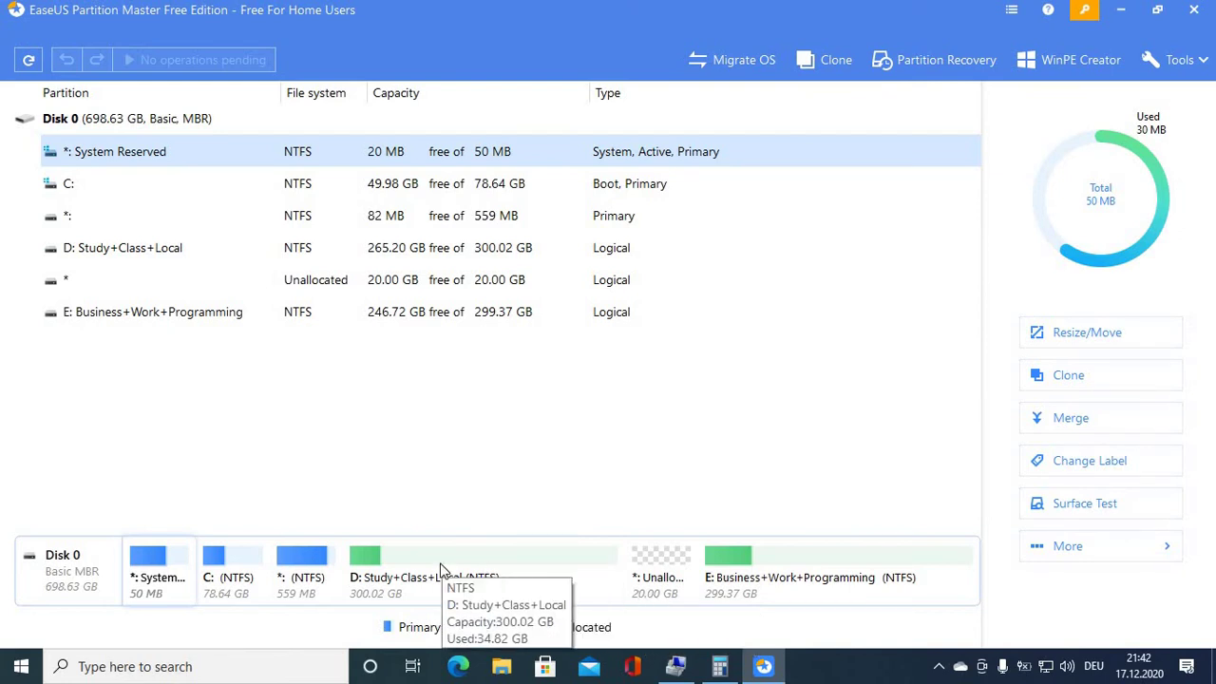
{"action": "left_click", "coordinate": [644, 580]}
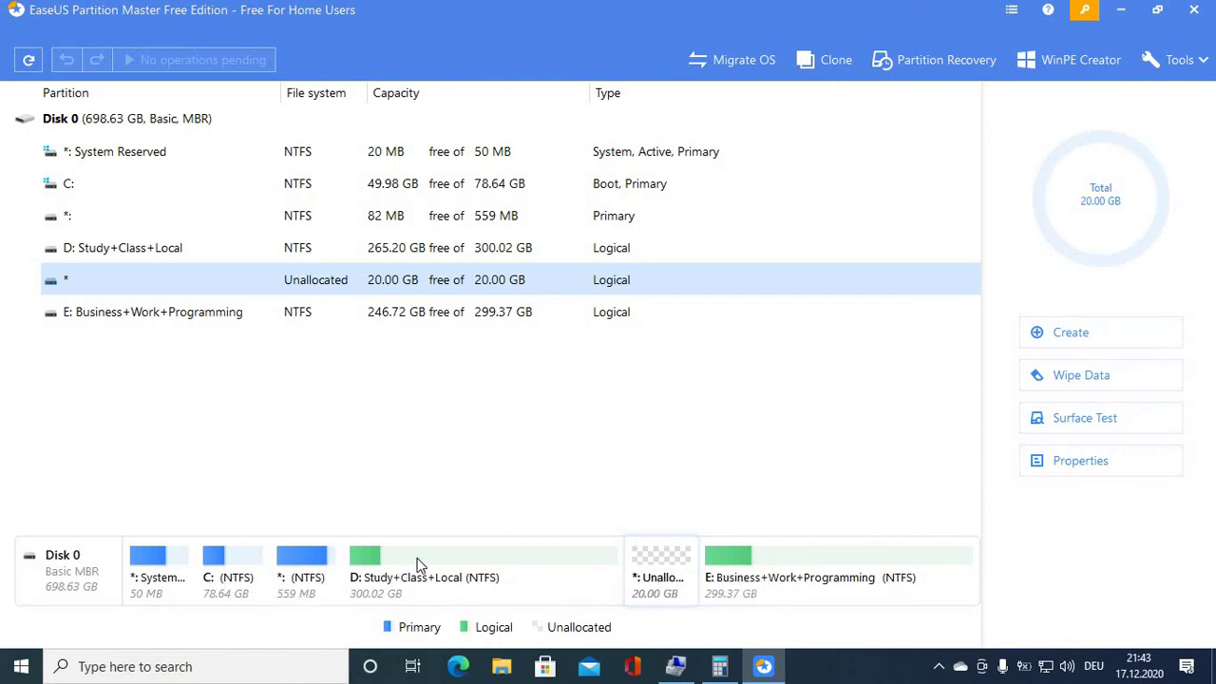
Resize/Move D: fully right so the 20 GB unallocated space sits before it.
{"action": "left_click", "coordinate": [446, 561]}
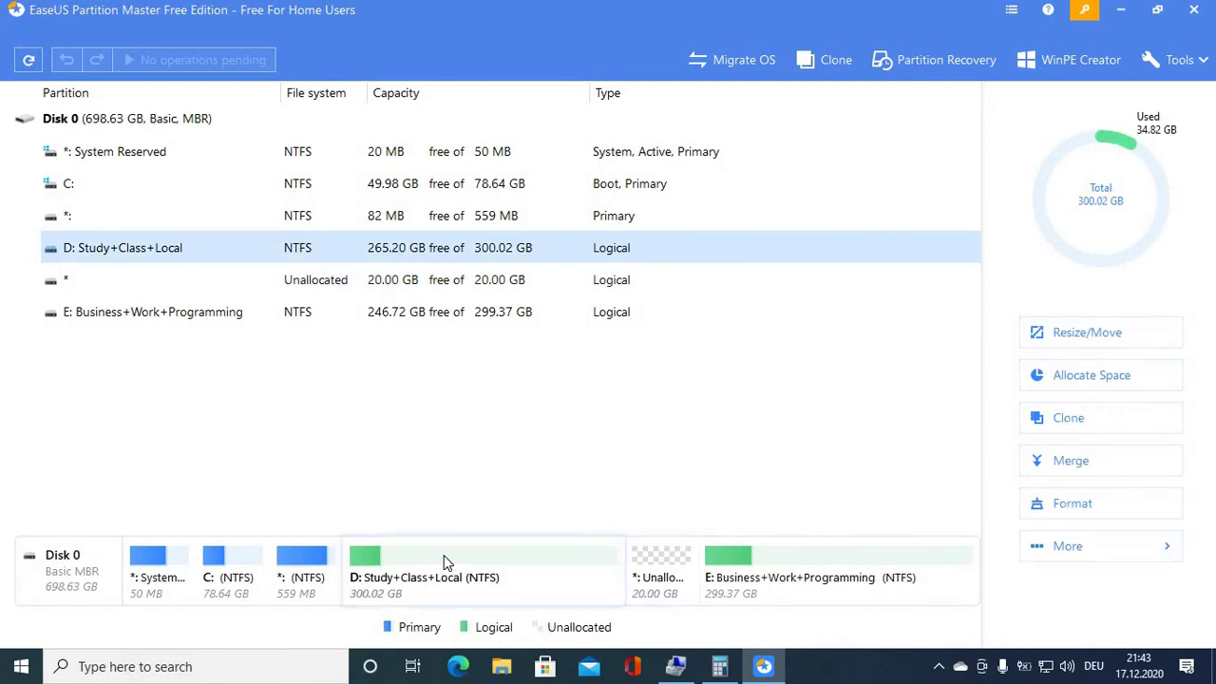
{"action": "right_click", "coordinate": [445, 561]}
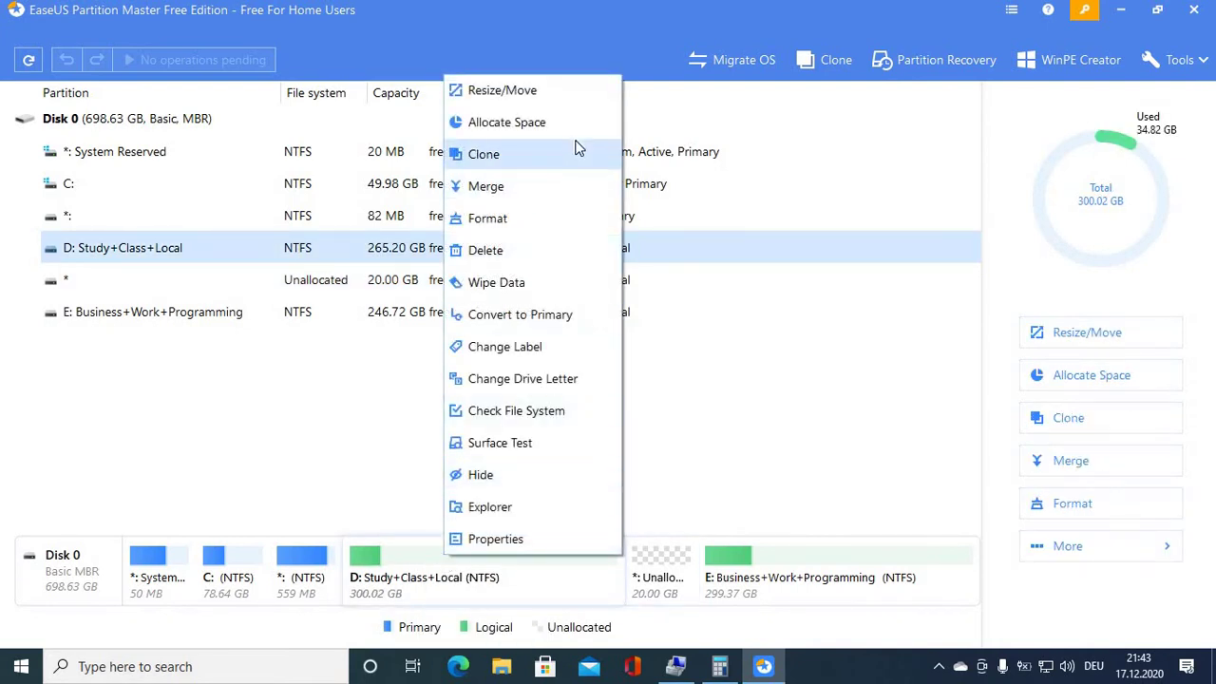
{"action": "left_click", "coordinate": [411, 567]}
{"action": "right_click", "coordinate": [411, 567]}
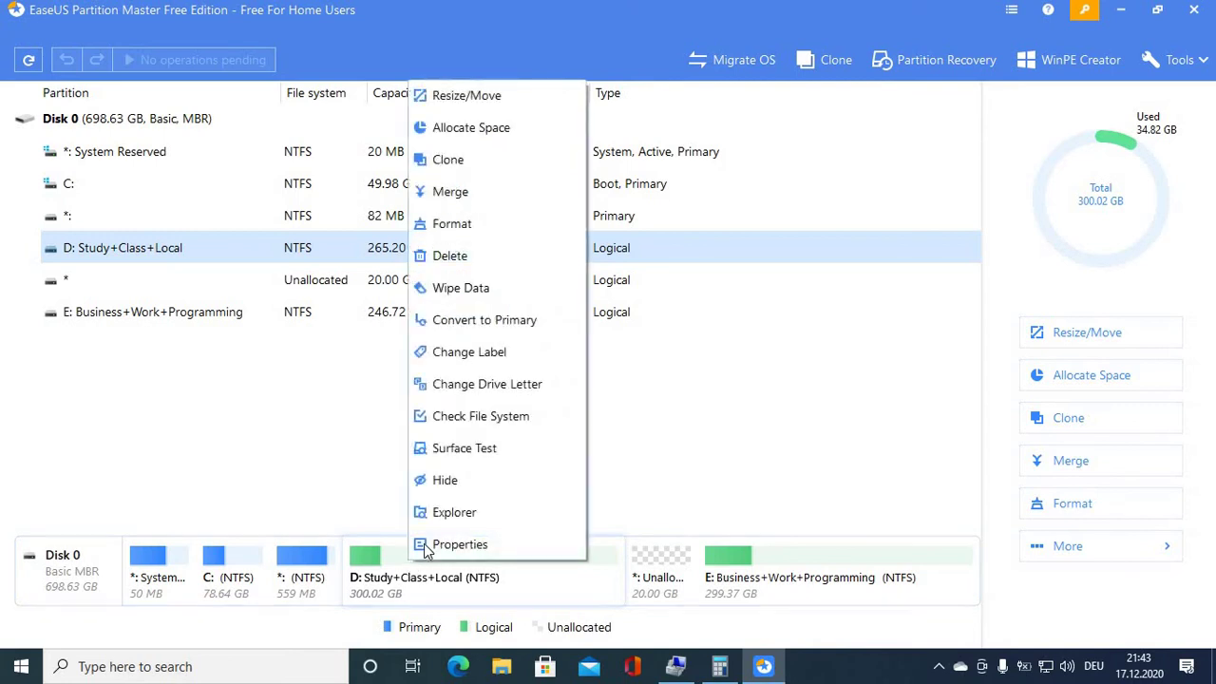
{"action": "left_click", "coordinate": [478, 102]}
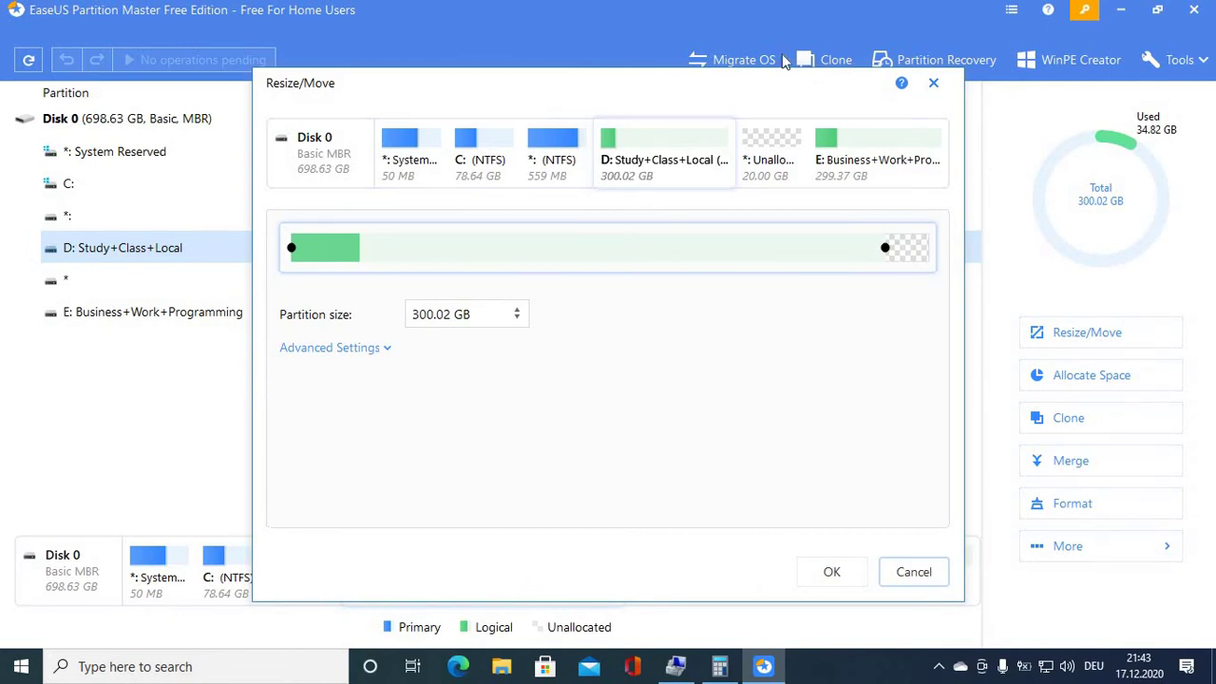
{"action": "left_click_drag", "start_coordinate": [786, 84], "coordinate": [776, 27]}
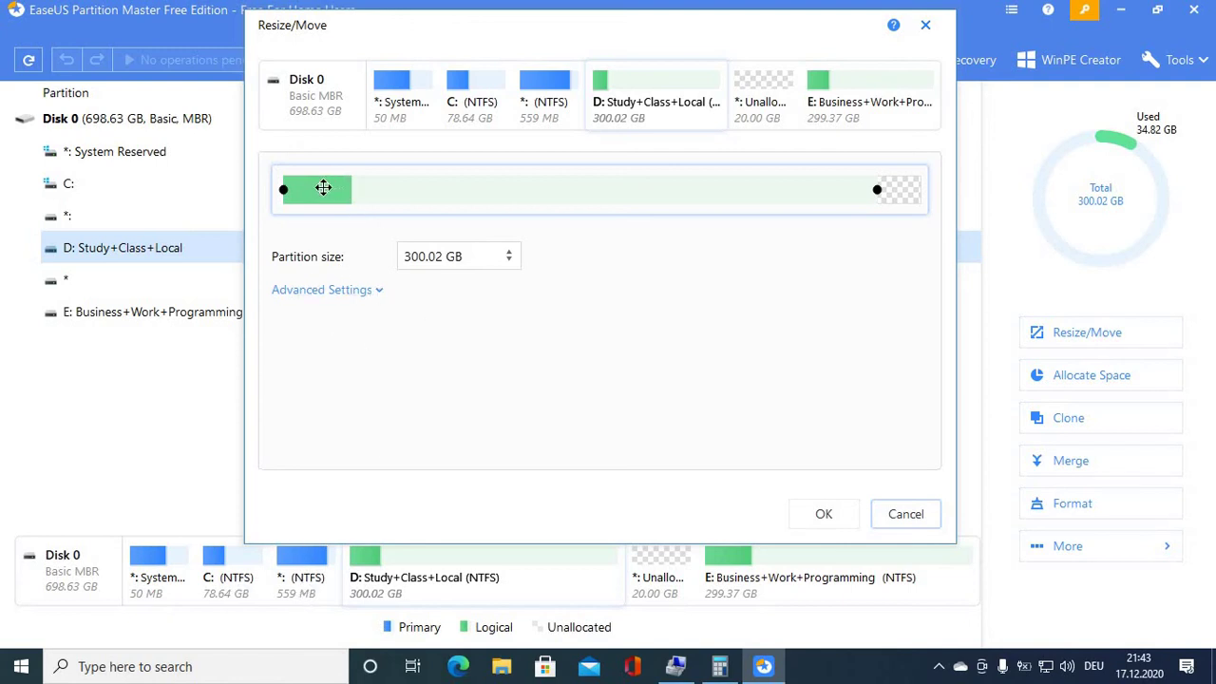
{"action": "left_click_drag", "start_coordinate": [322, 187], "coordinate": [478, 192]}
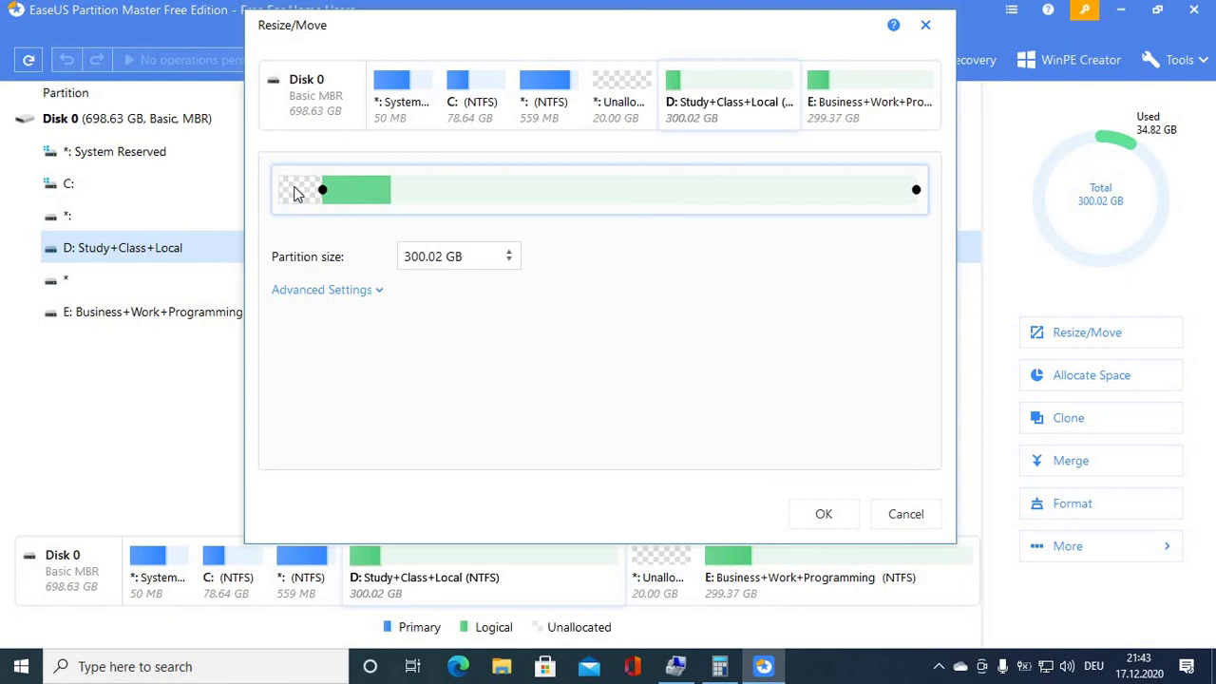
{"action": "left_click", "coordinate": [805, 521]}
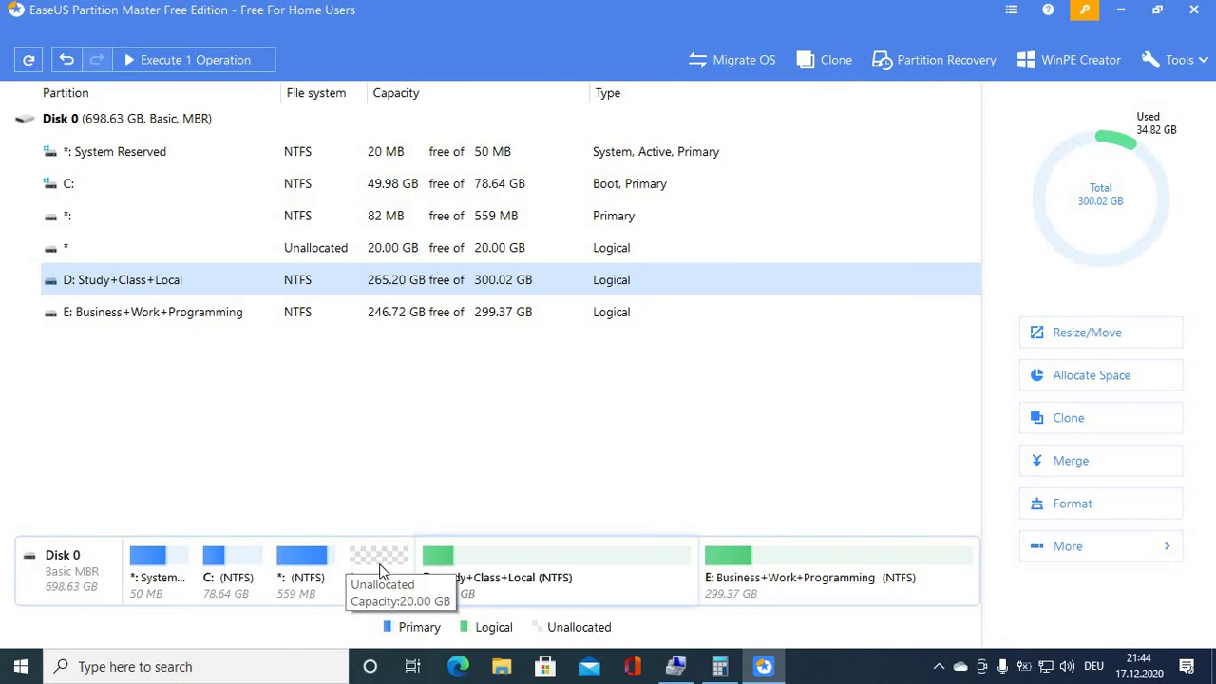
Move the 559 MB partition to the far right, past the unallocated space.
{"action": "left_click", "coordinate": [298, 570]}
{"action": "right_click", "coordinate": [299, 570]}
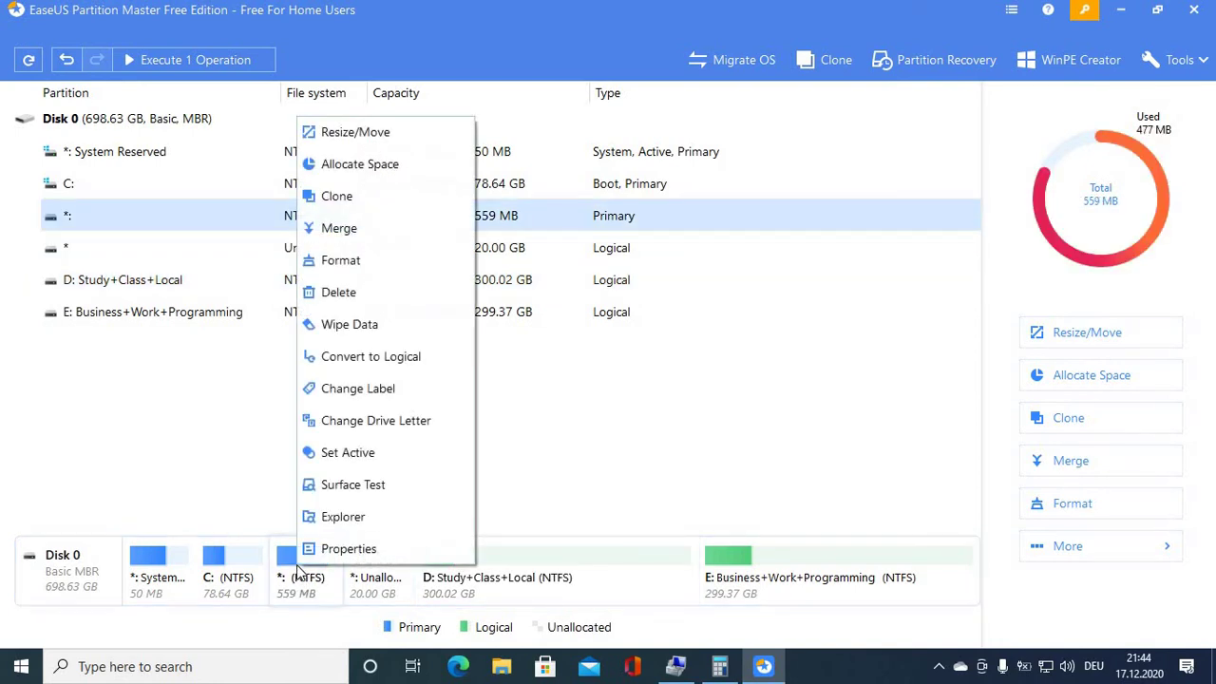
{"action": "left_click", "coordinate": [373, 139]}
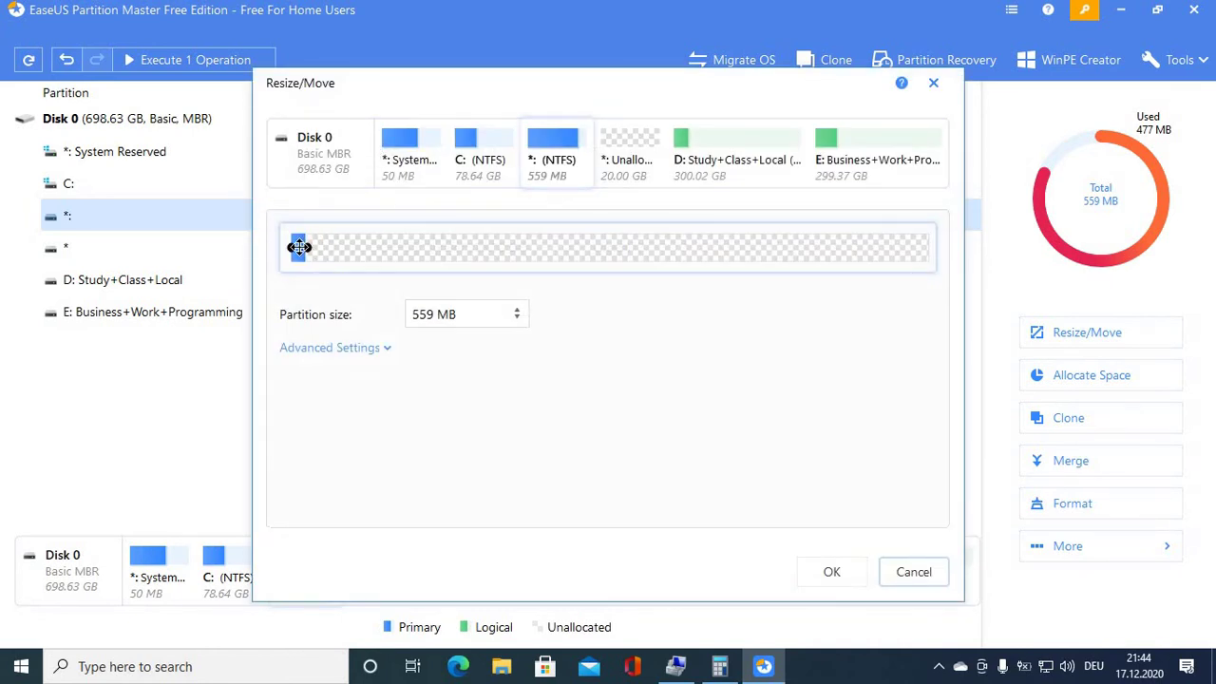
{"action": "left_click_drag", "start_coordinate": [298, 247], "coordinate": [961, 281]}
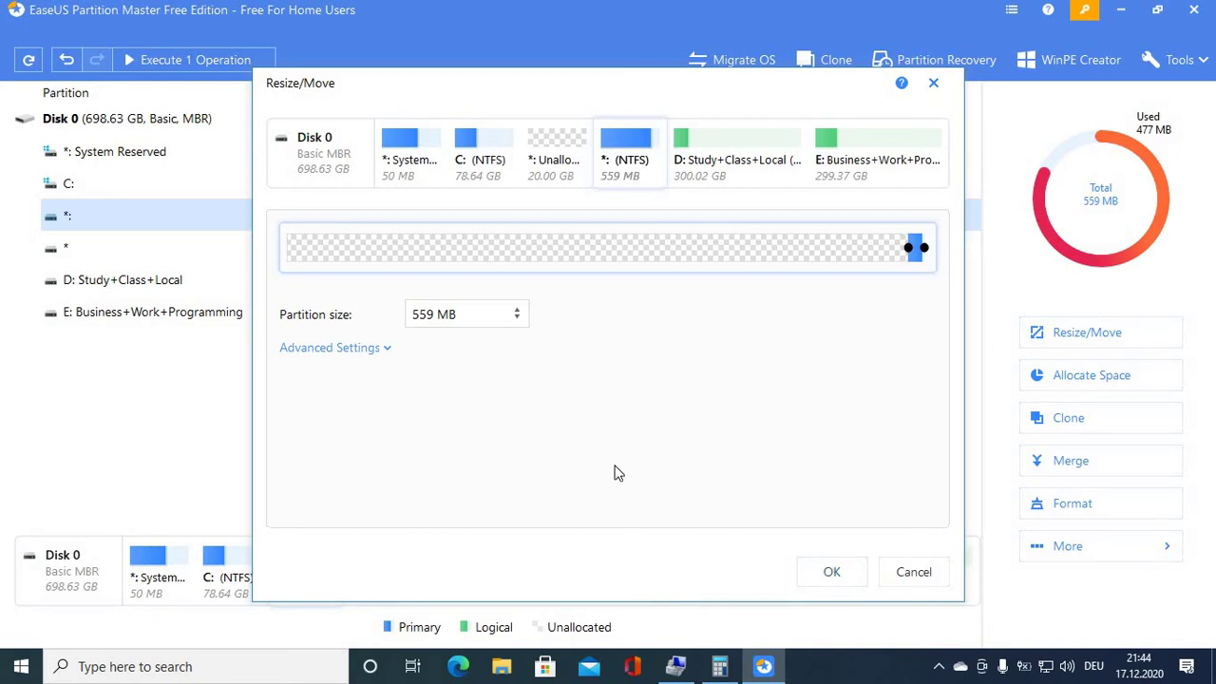
{"action": "left_click", "coordinate": [831, 571]}
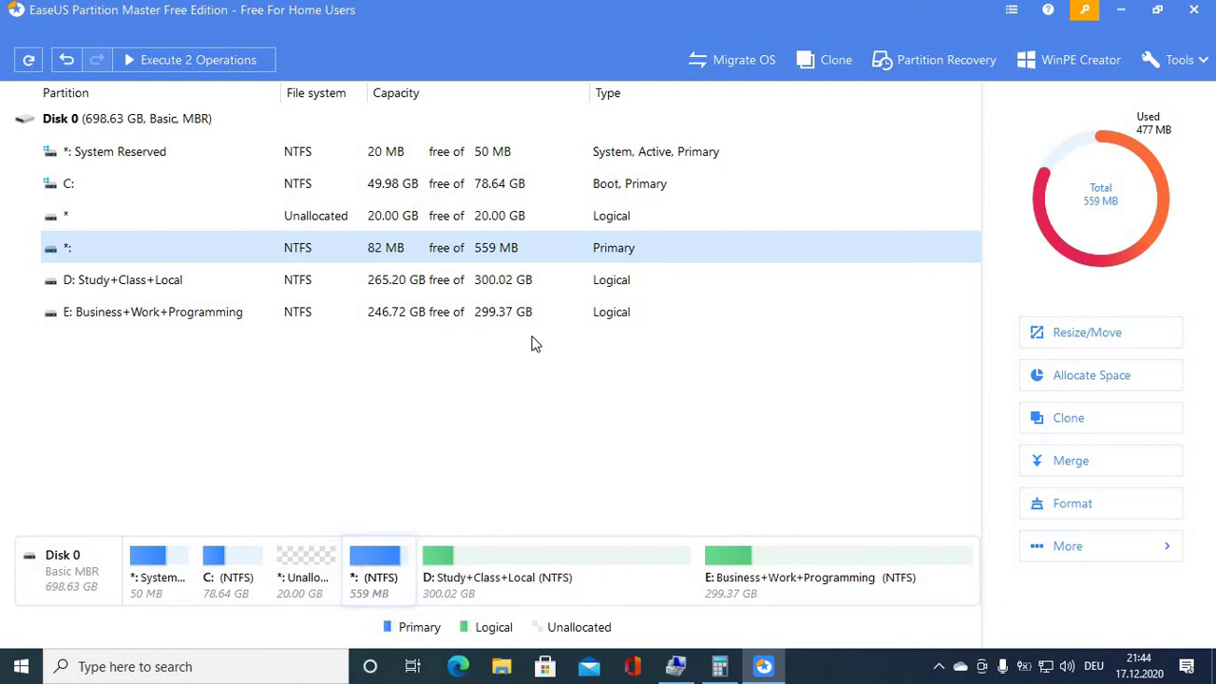
Execute and apply the two pending partition move operations.
{"action": "mouse_move", "coordinate": [176, 63]}
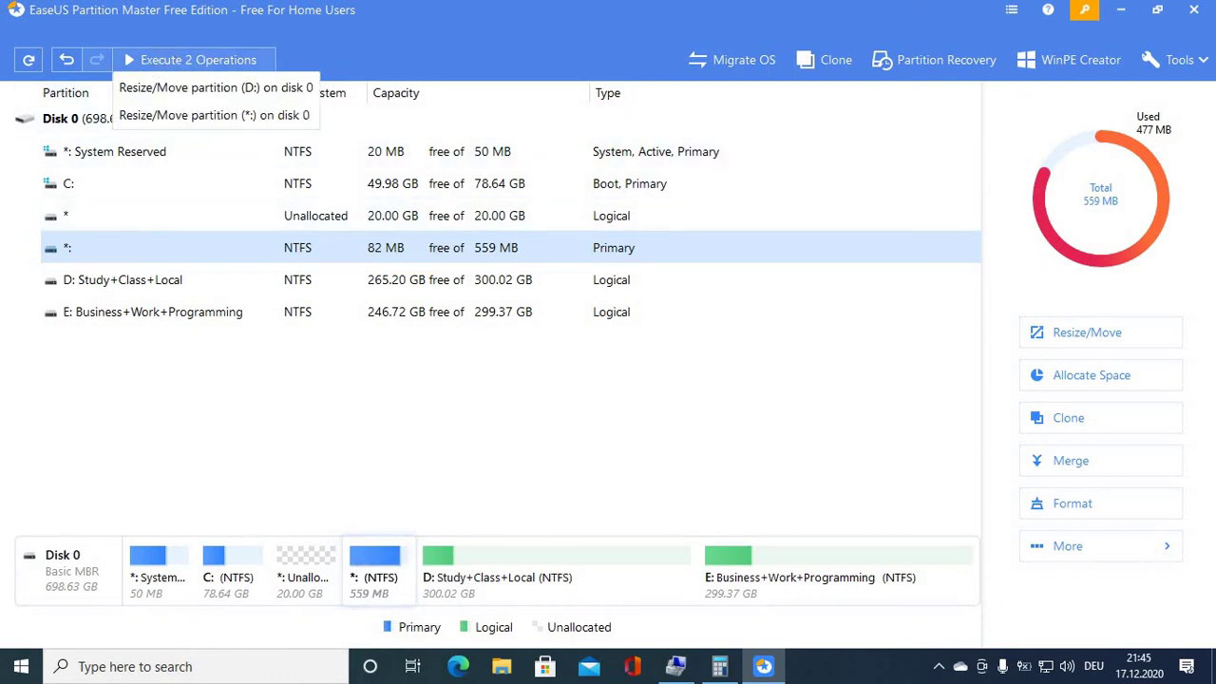
{"action": "mouse_move", "coordinate": [479, 570]}
{"action": "left_click", "coordinate": [184, 64]}
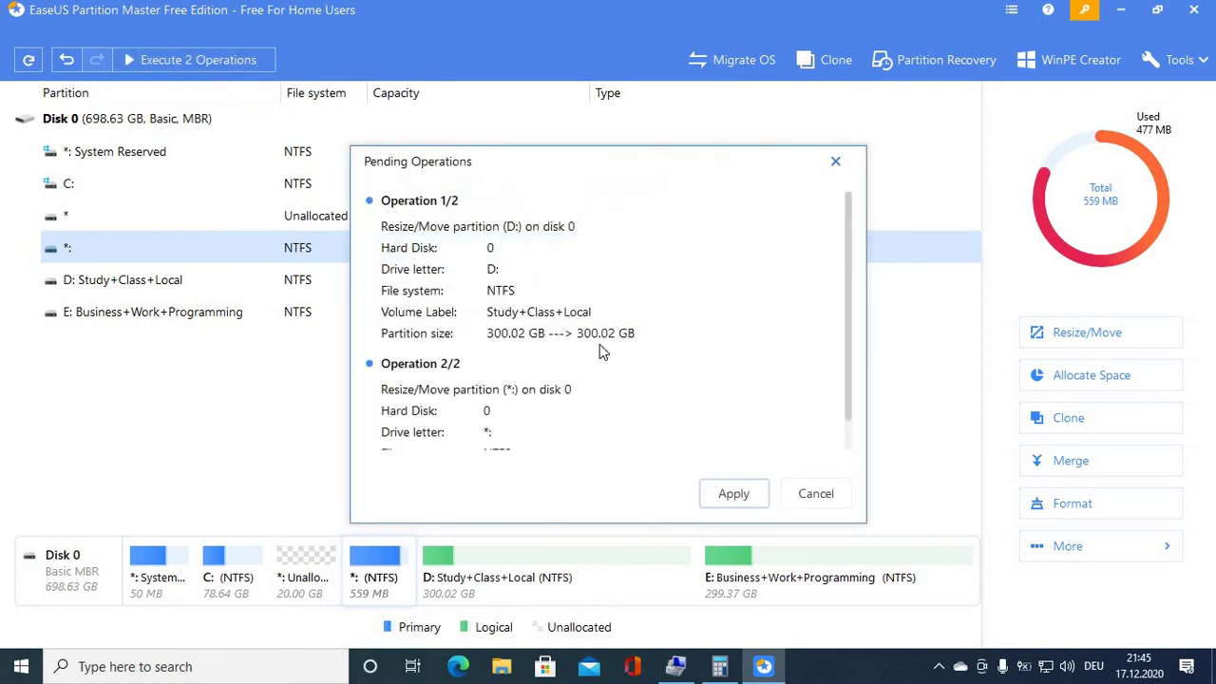
{"action": "left_click", "coordinate": [736, 494]}
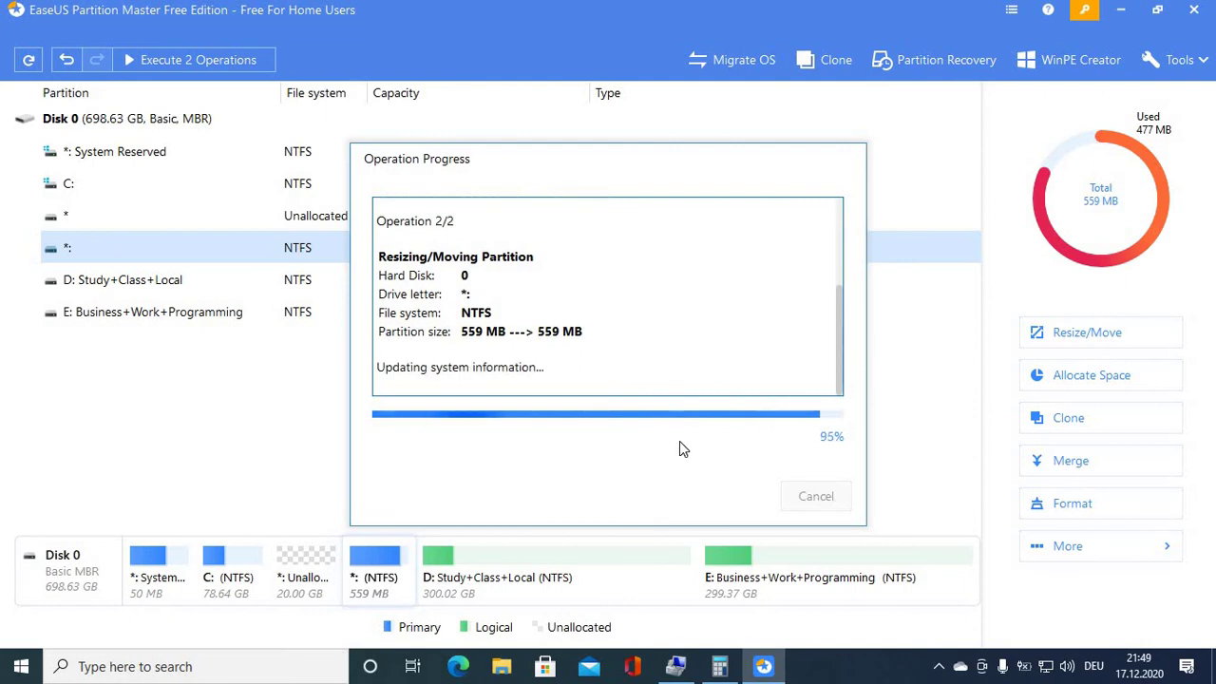
Minimize EaseUS, return to Disk Management, and bring up the 78,64 GB C: partition's actions.
{"action": "left_click", "coordinate": [1122, 14]}
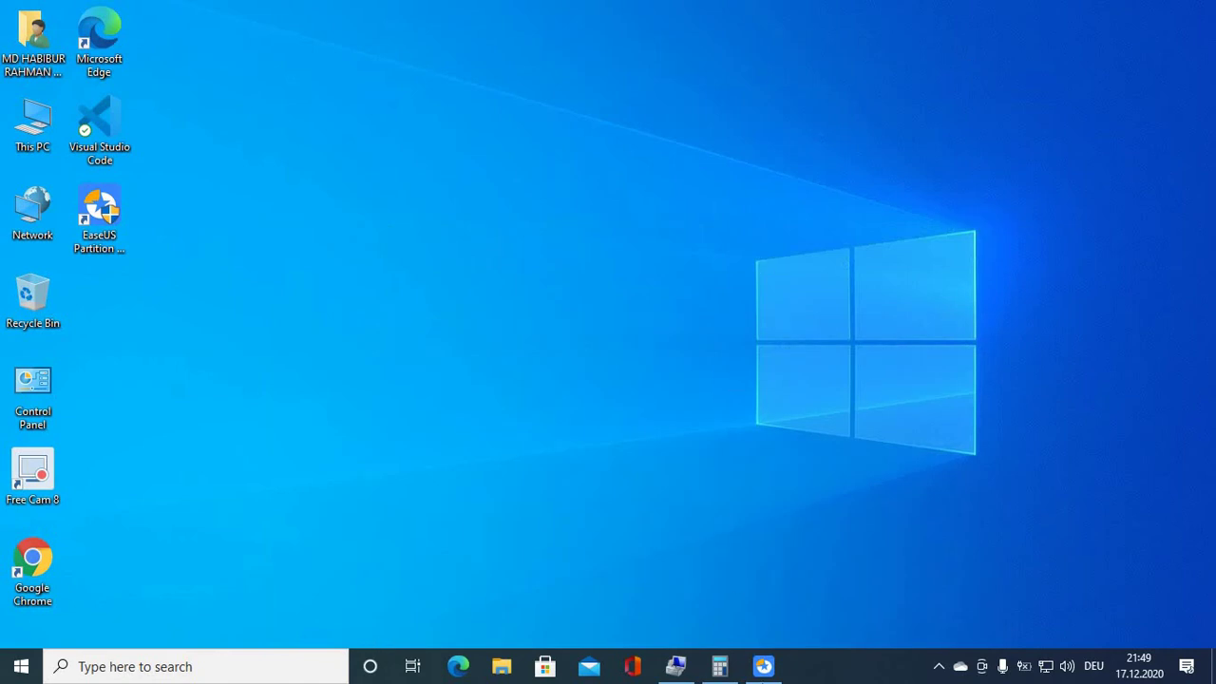
{"action": "left_click", "coordinate": [677, 670]}
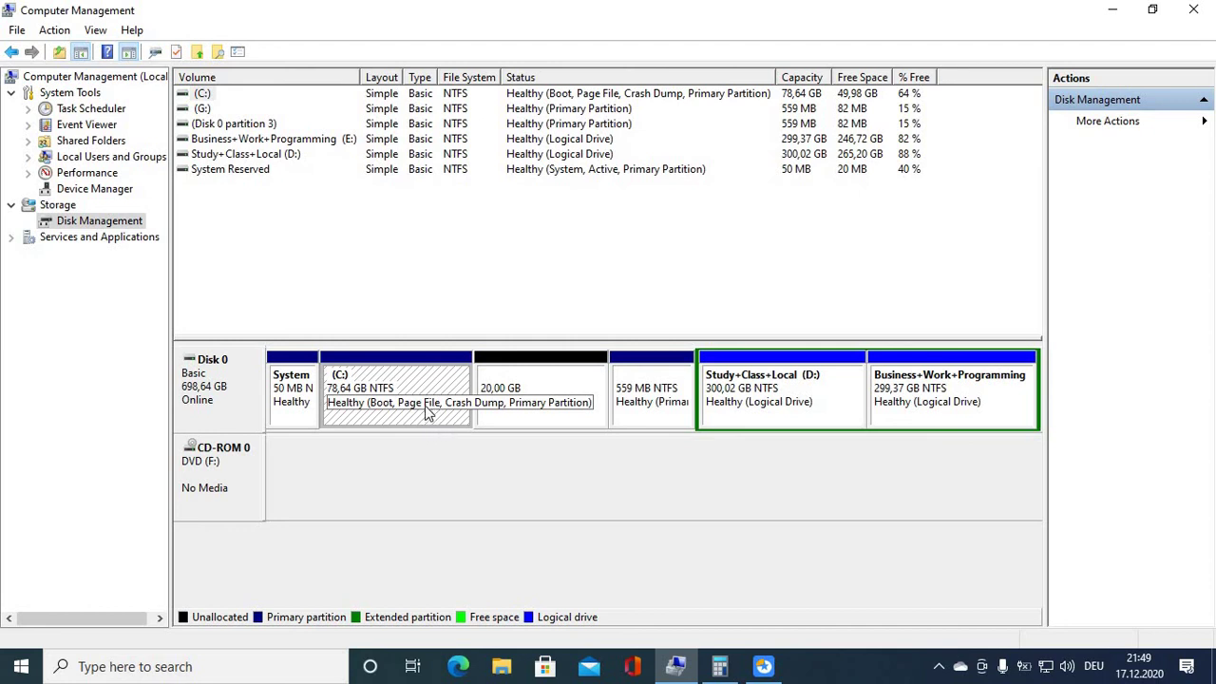
{"action": "right_click", "coordinate": [405, 379]}
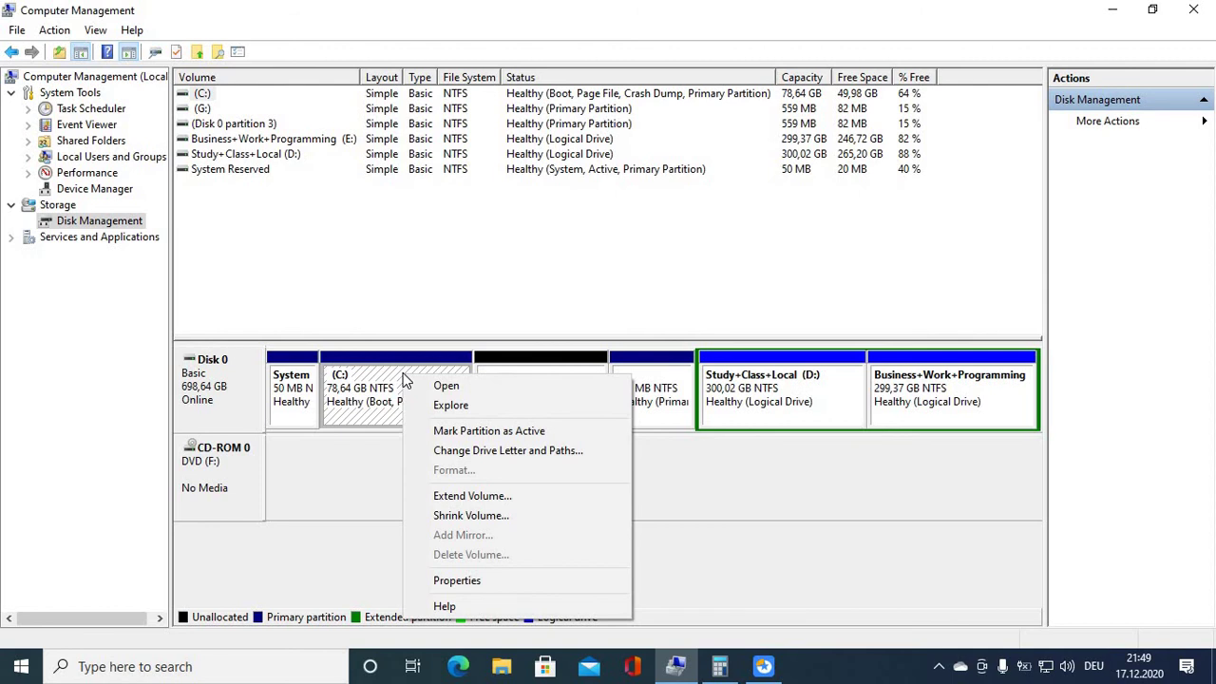
Extend C: with all 20481 MB of unallocated space to reach 98,65 GB, then close Computer Management.
{"action": "left_click", "coordinate": [479, 498]}
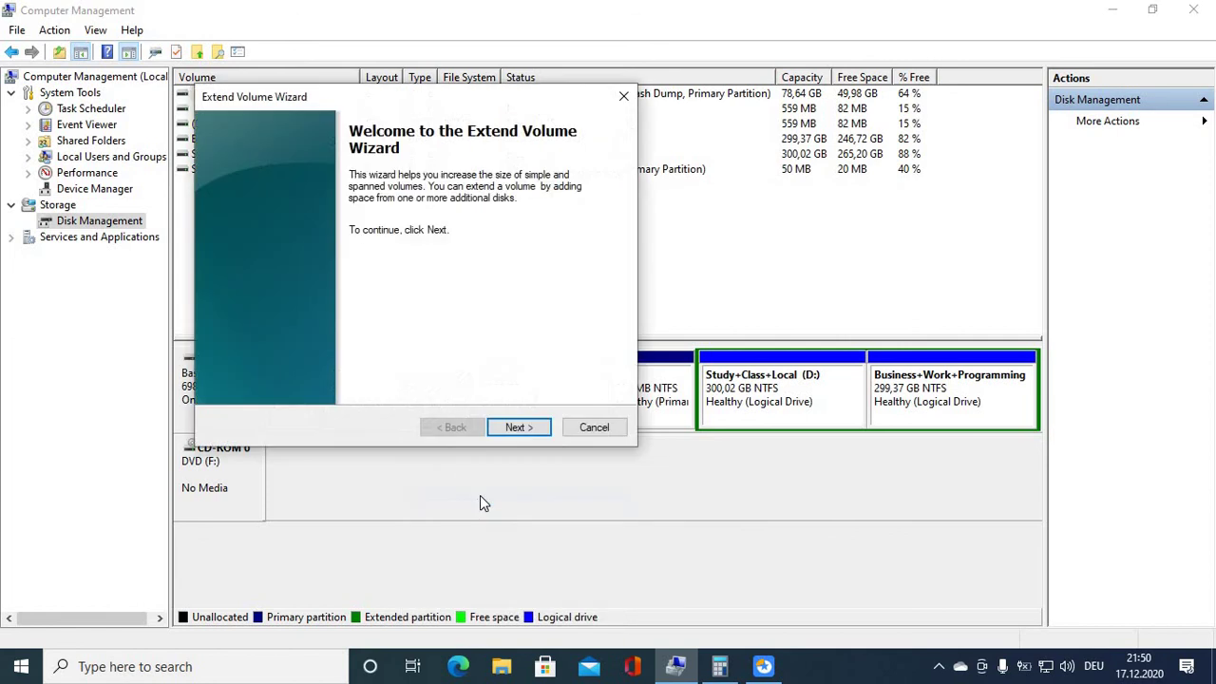
{"action": "left_click", "coordinate": [513, 429]}
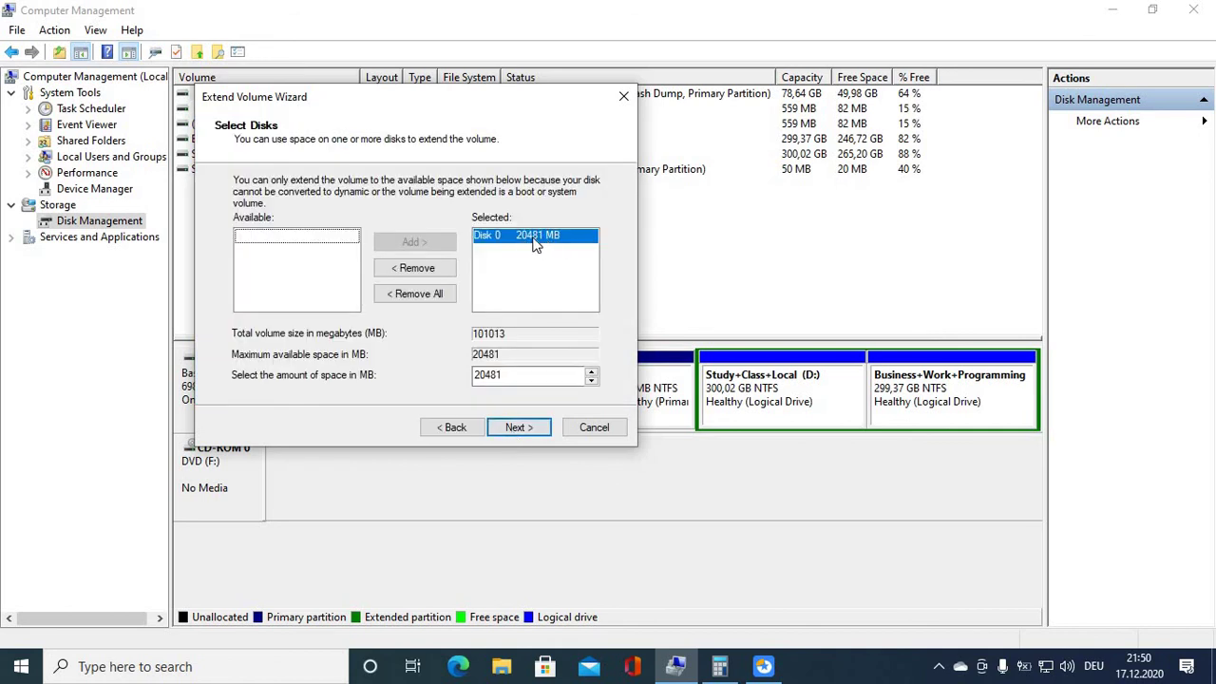
{"action": "left_click", "coordinate": [521, 429]}
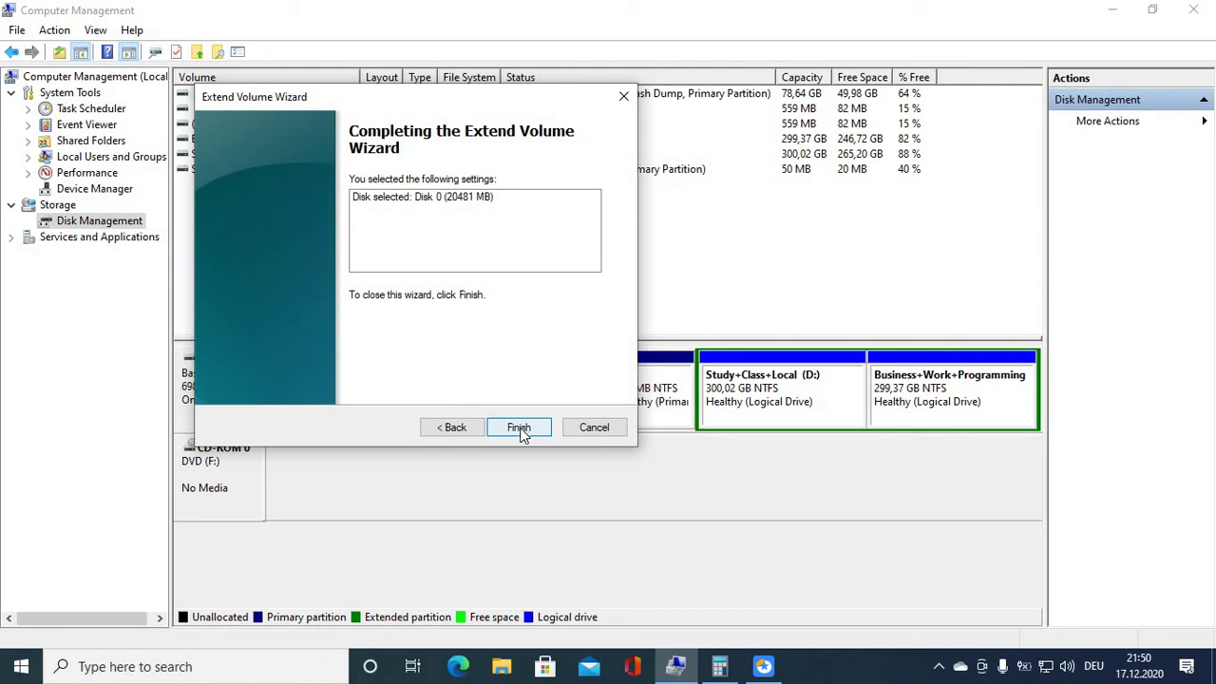
{"action": "left_click", "coordinate": [520, 427]}
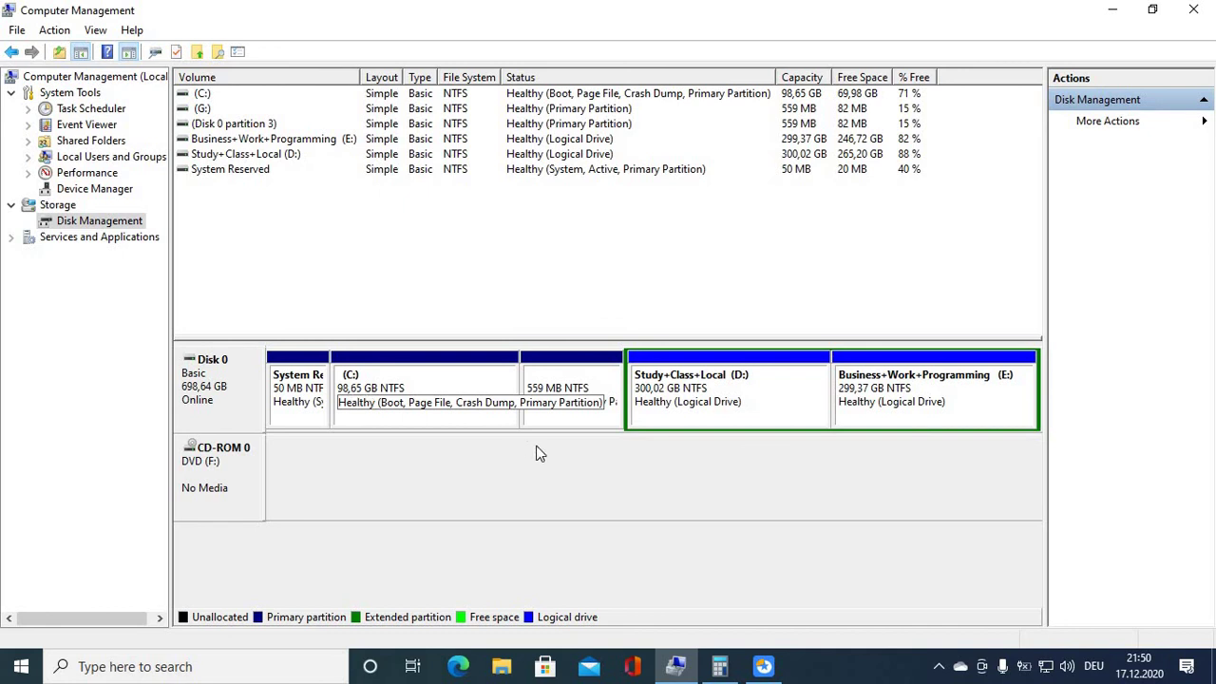
{"action": "left_click", "coordinate": [1194, 9]}
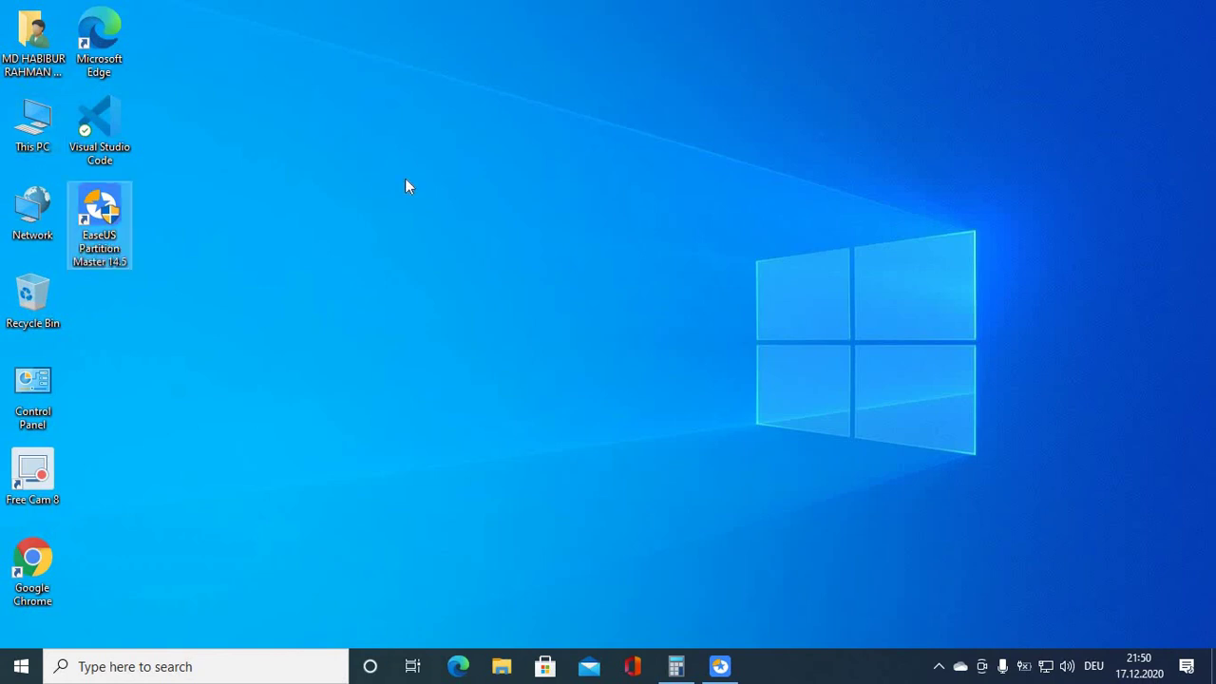
Open This PC and confirm Local Disk (C:) shows 69,9 GB free of 98,6 GB.
{"action": "right_click", "coordinate": [315, 121]}
{"action": "left_click", "coordinate": [272, 195]}
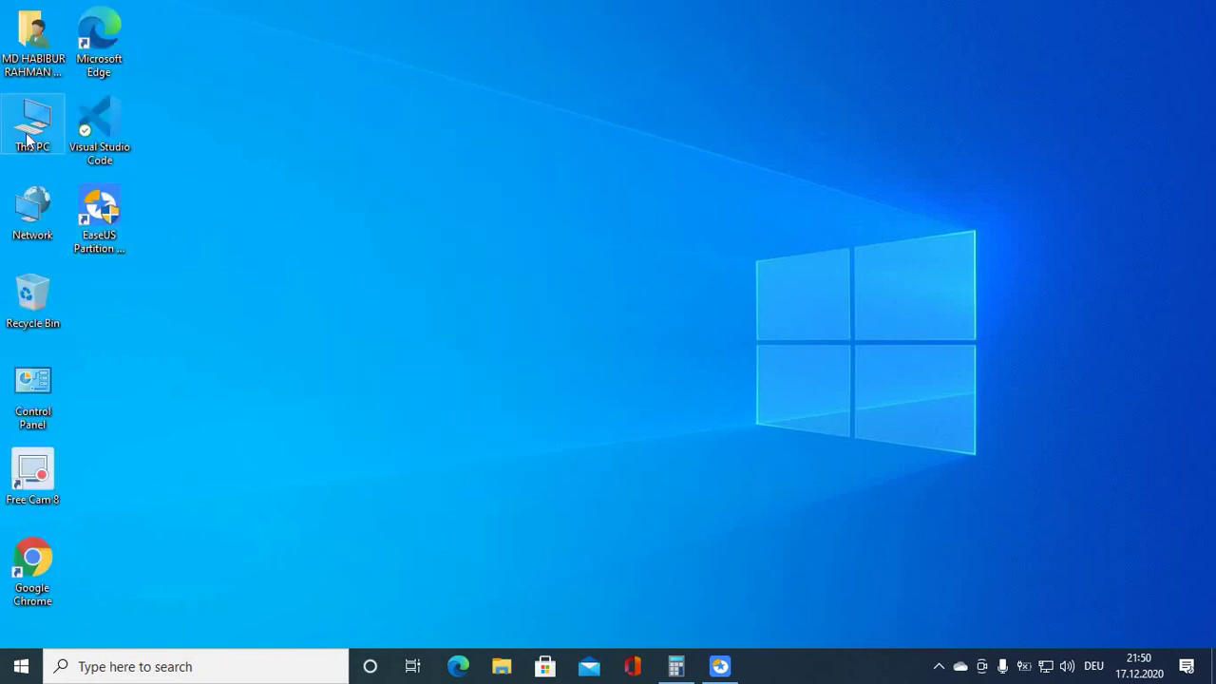
{"action": "double_click", "coordinate": [33, 123]}
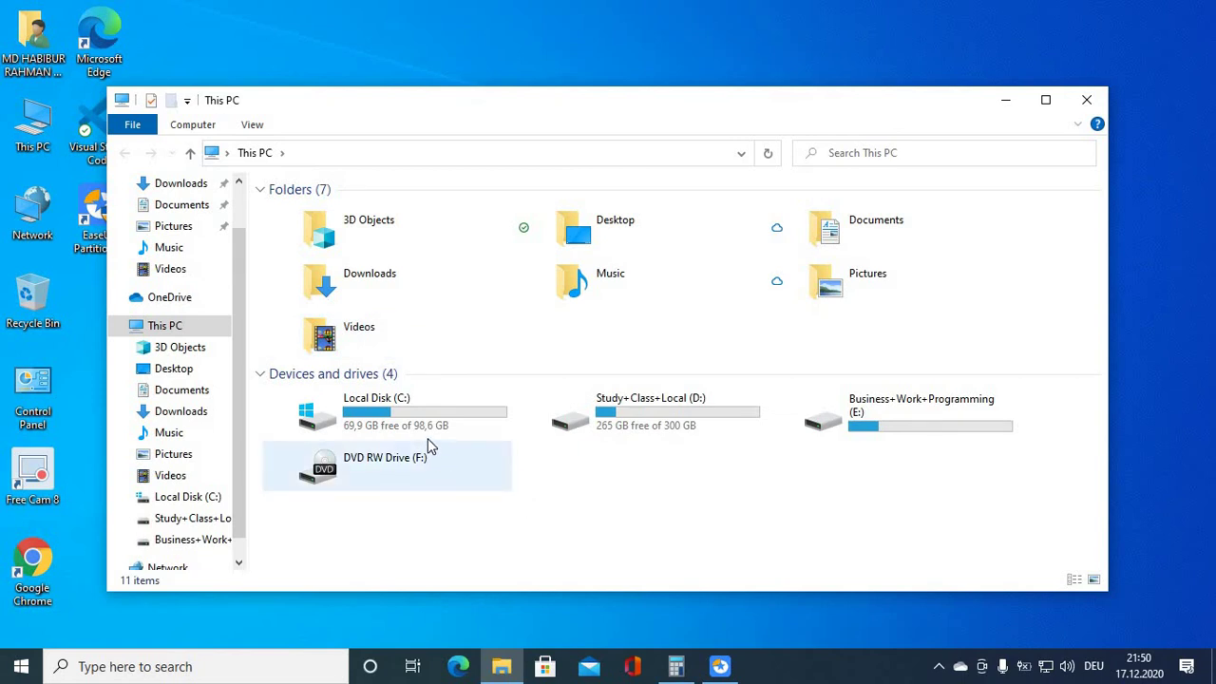
{"action": "left_click", "coordinate": [843, 426]}
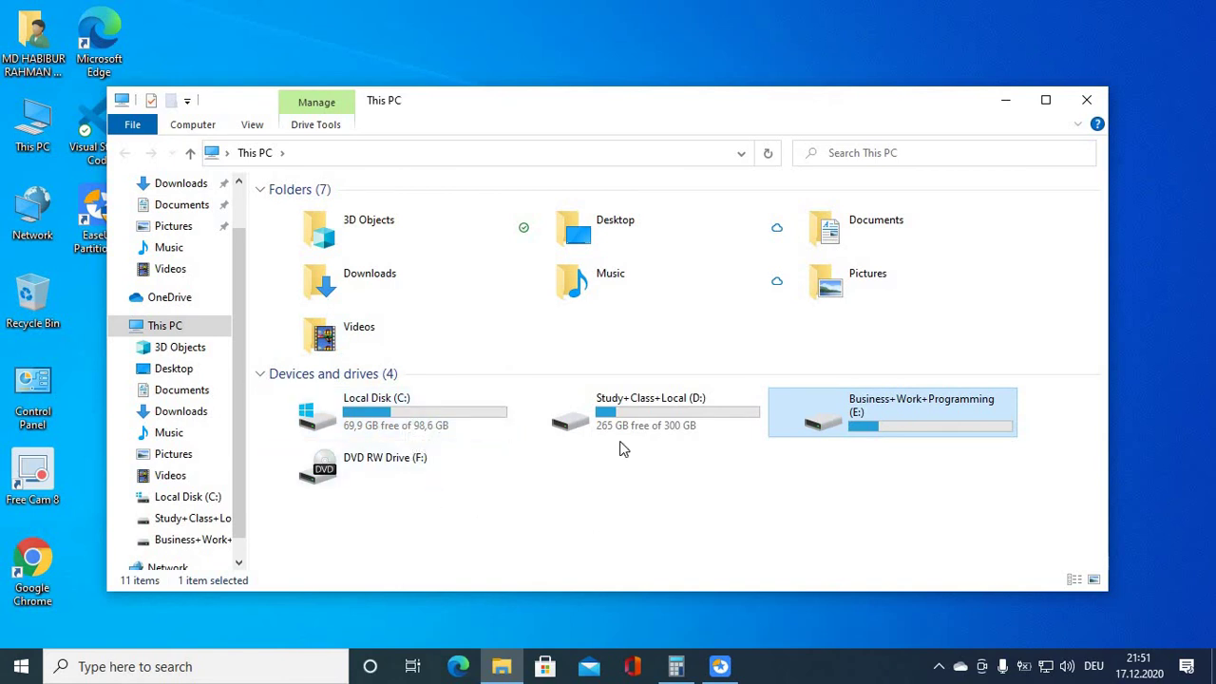
Refresh the desktop.
{"action": "left_click", "coordinate": [532, 57]}
{"action": "right_click", "coordinate": [466, 15]}
{"action": "left_click", "coordinate": [548, 69]}
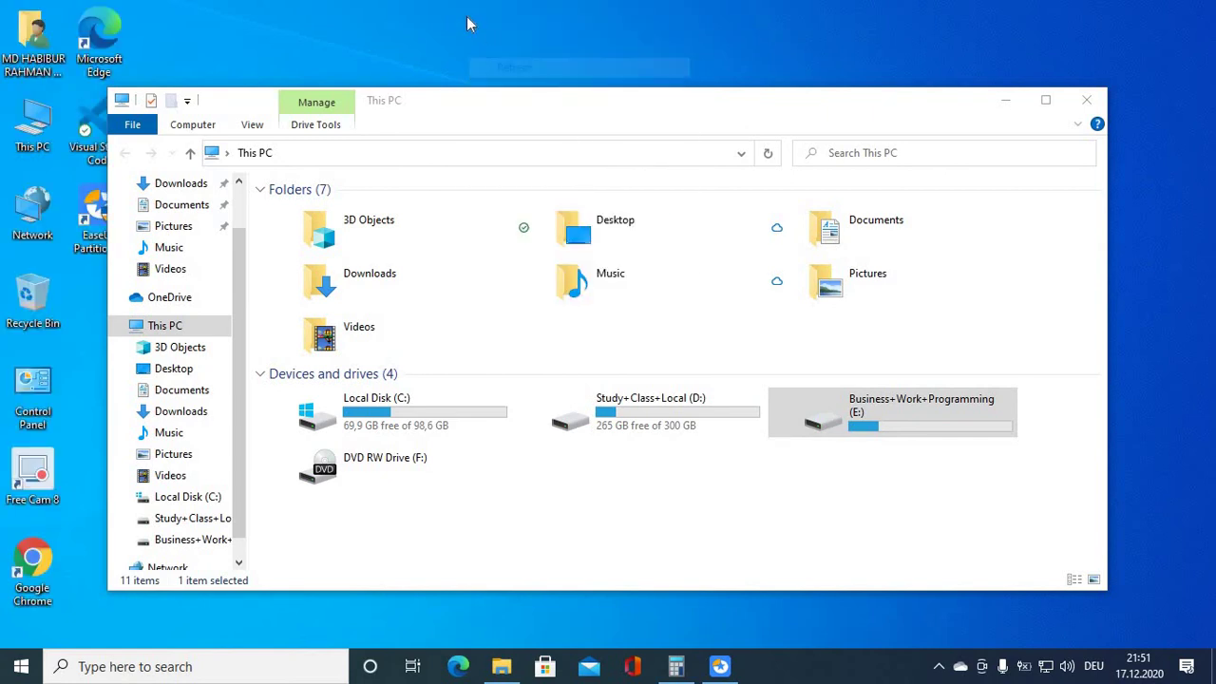